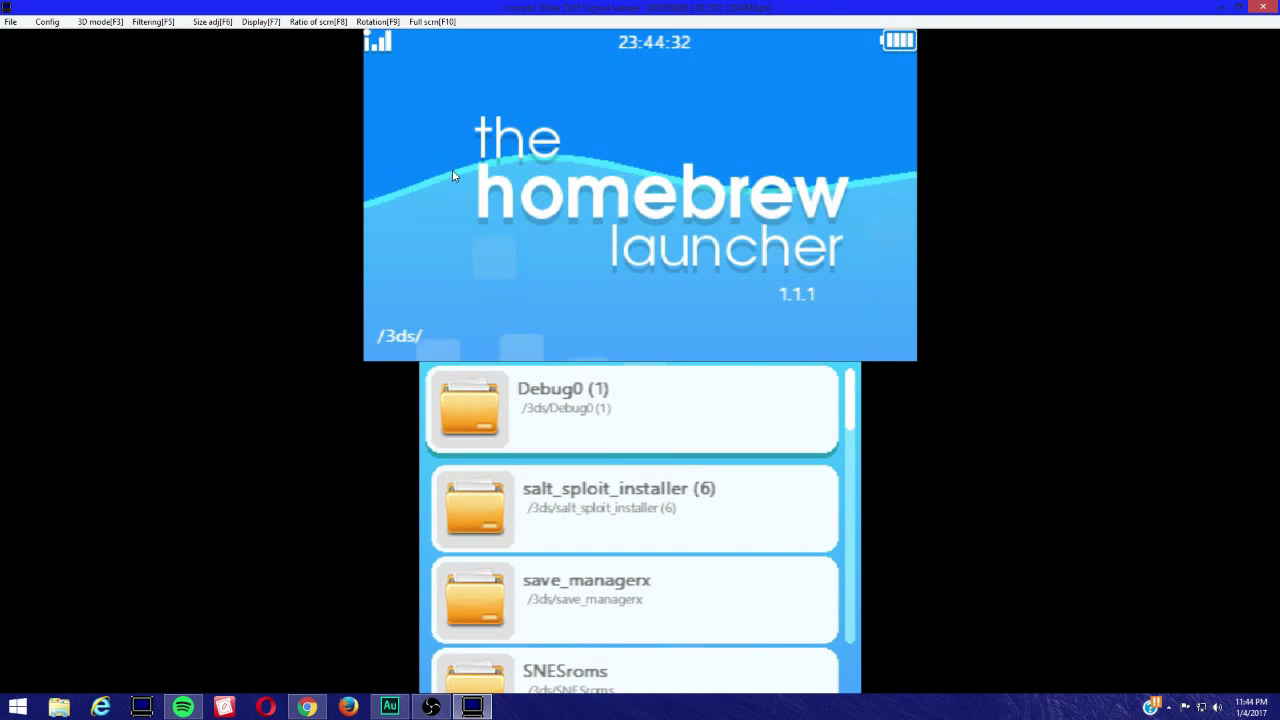
{"action": "key", "text": "F7"}
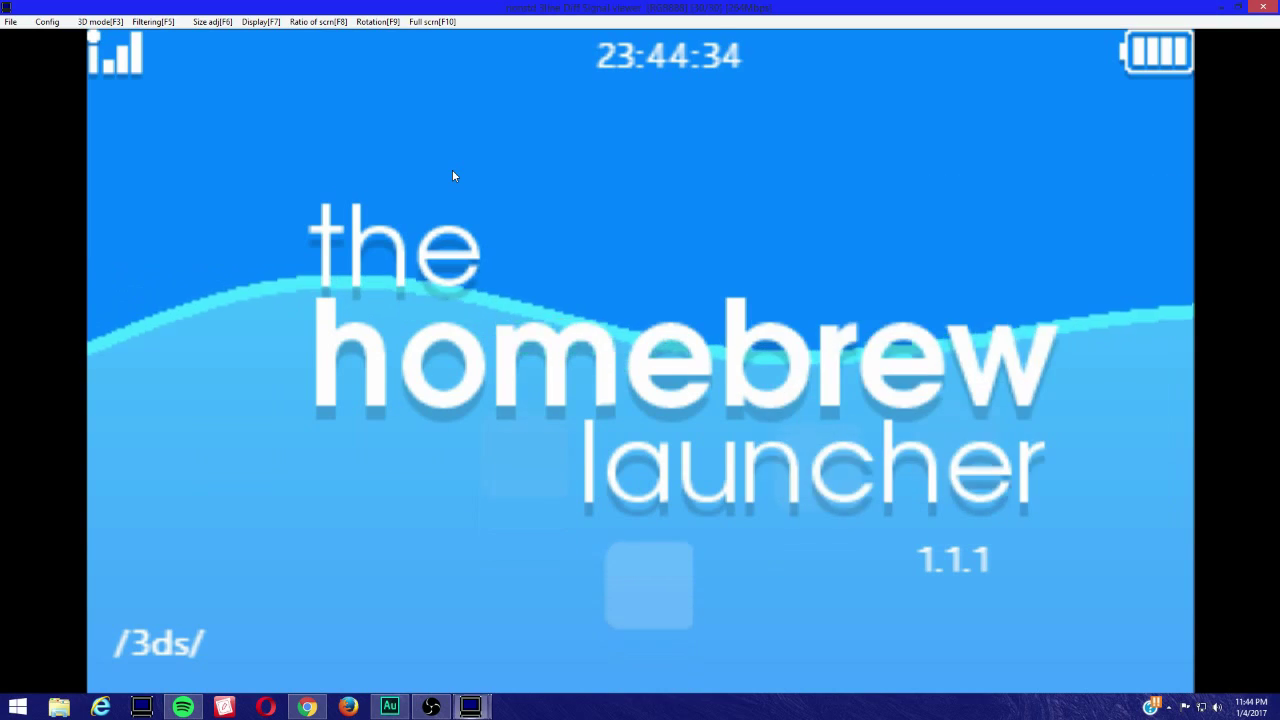
{"action": "key", "text": "F7"}
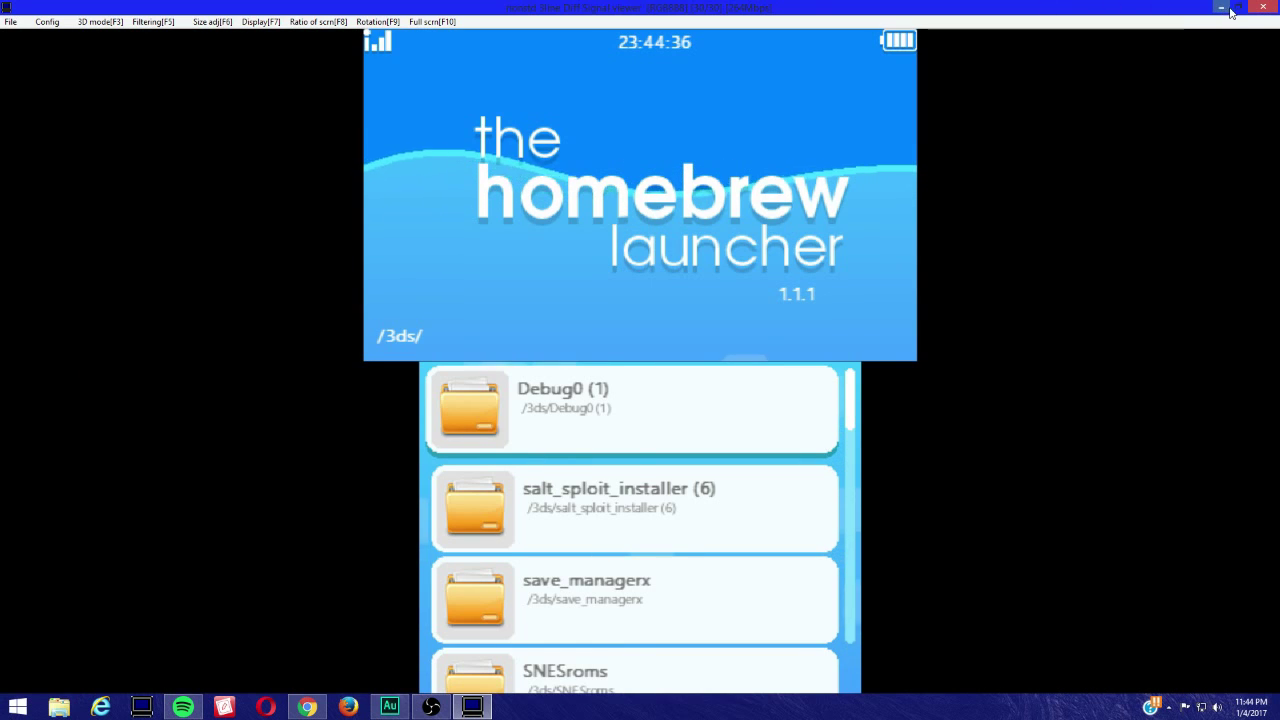
Download basehaxx_sploit_installer.rar from its Google Drive page and show the downloaded archive in its folder.
{"action": "double_click", "coordinate": [1156, 6]}
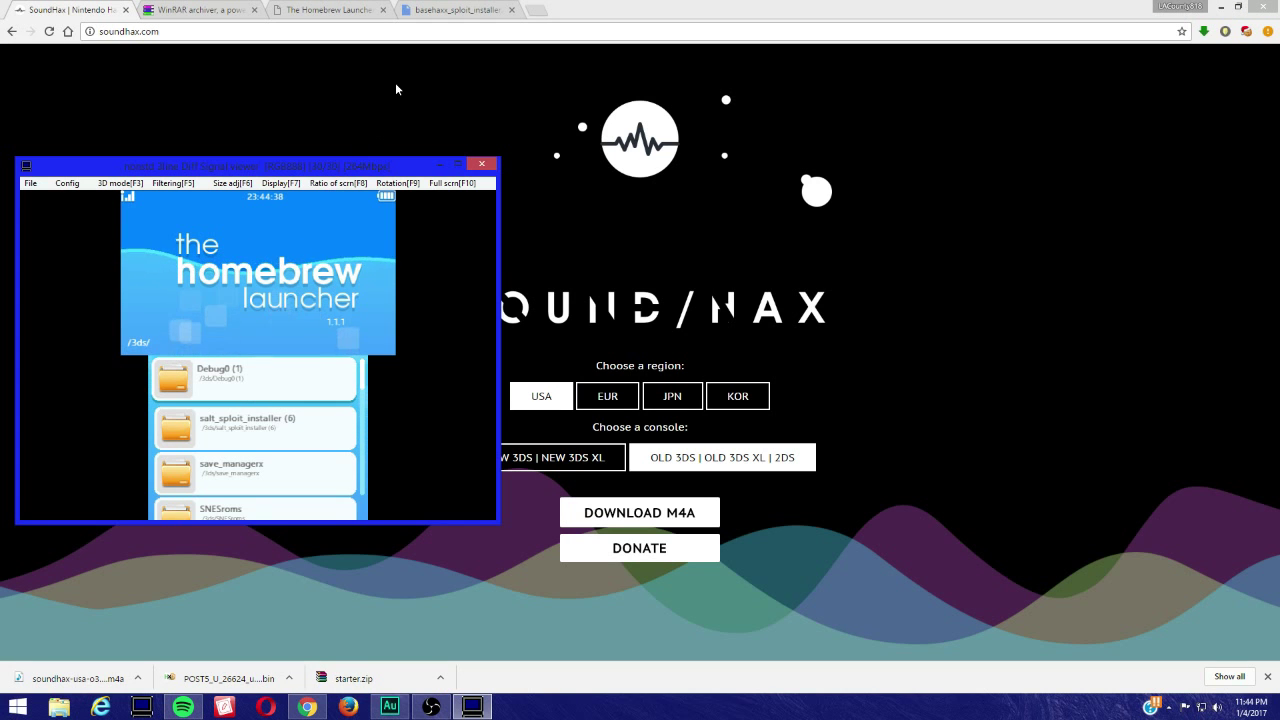
{"action": "left_click", "coordinate": [458, 11]}
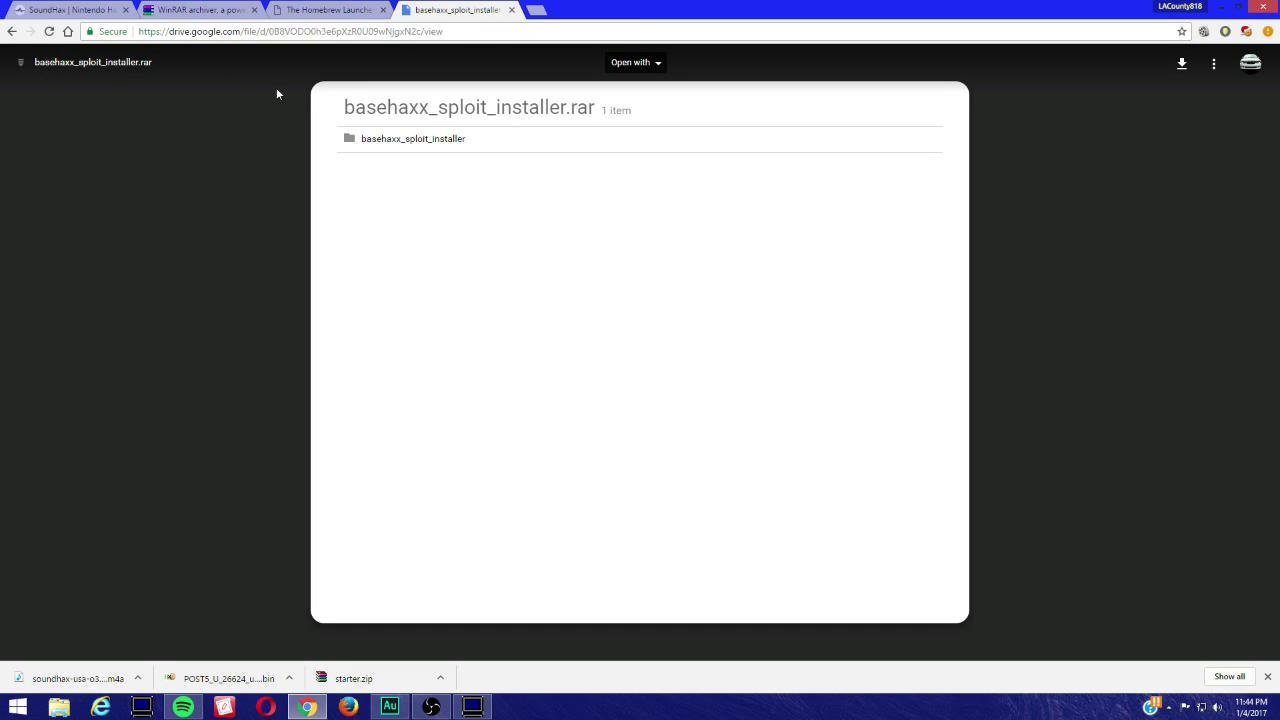
{"action": "left_click", "coordinate": [1183, 66]}
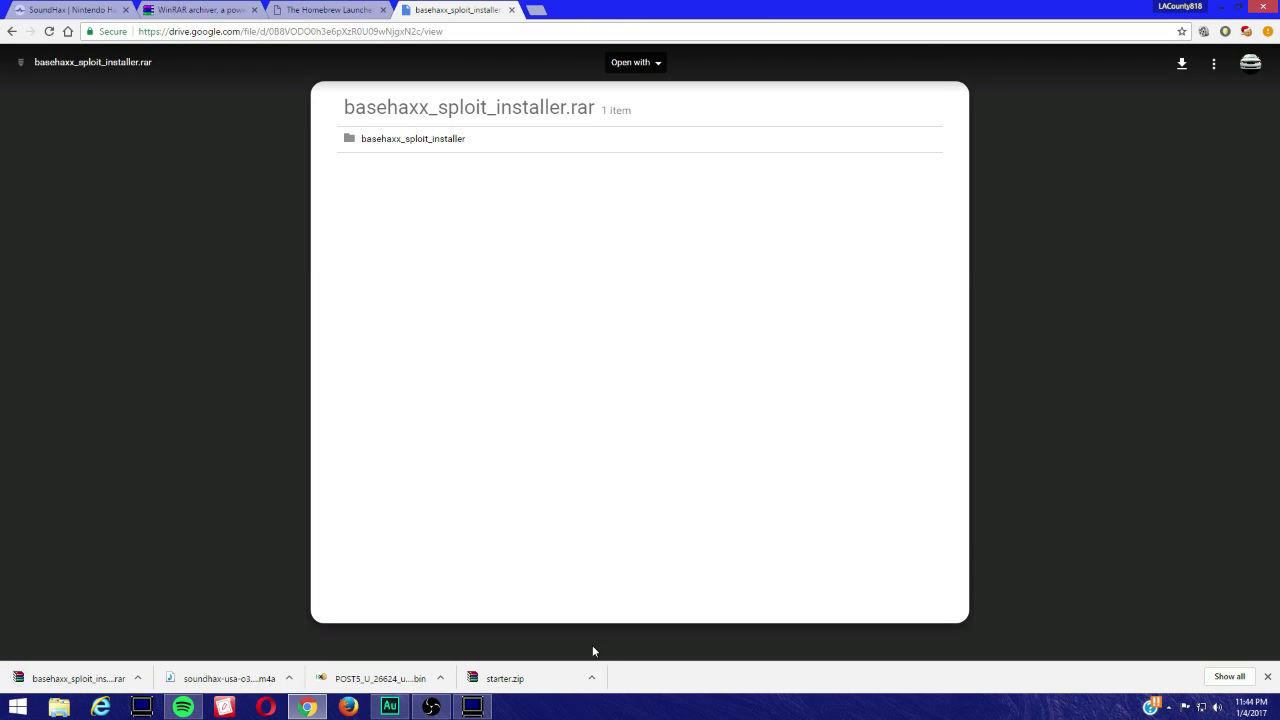
{"action": "left_click", "coordinate": [138, 679]}
{"action": "left_click", "coordinate": [170, 636]}
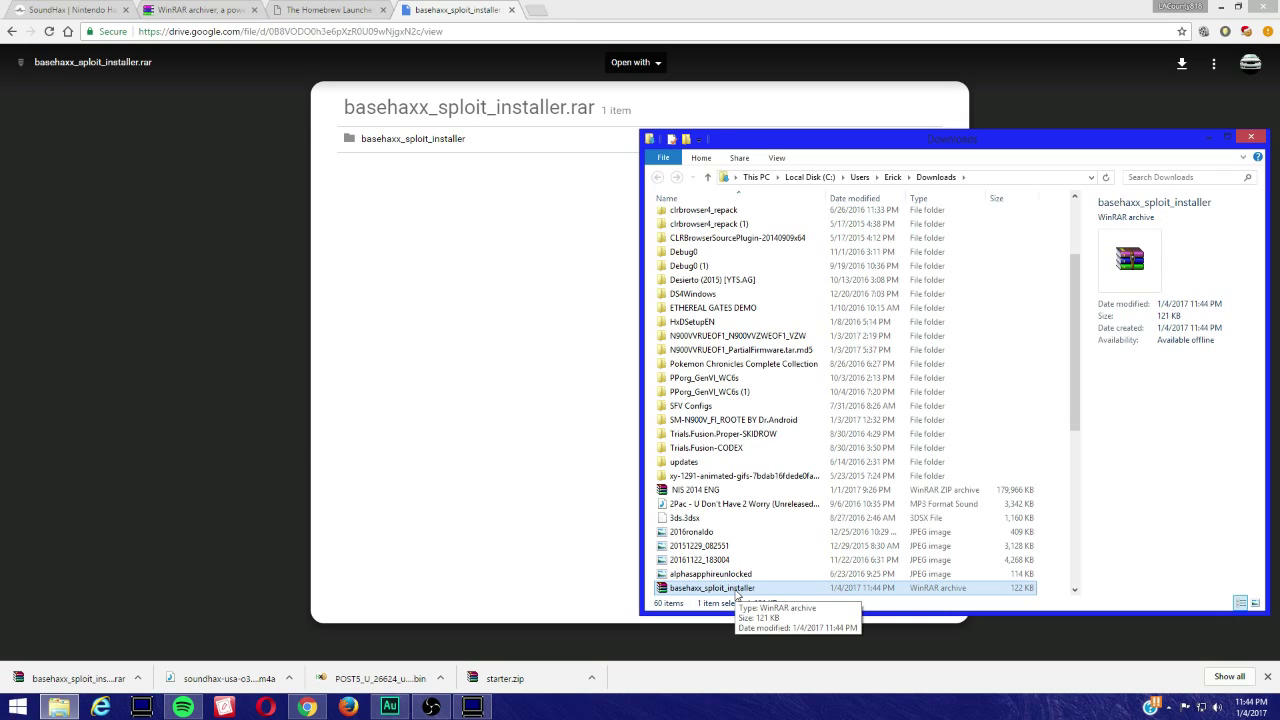
Minimize the browser and the signal viewer, and arrange the SDHC (D:) window beside the Downloads window.
{"action": "left_click", "coordinate": [1221, 7]}
{"action": "left_click_drag", "start_coordinate": [515, 13], "coordinate": [520, 186]}
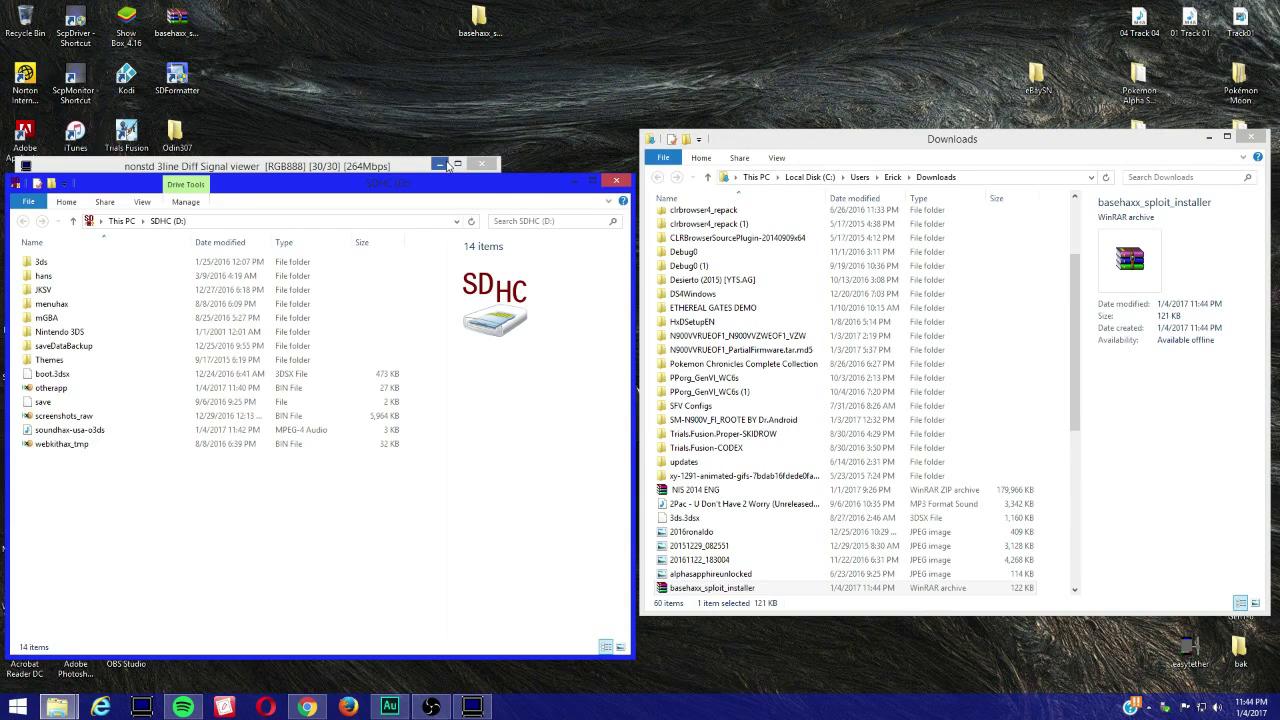
{"action": "left_click", "coordinate": [441, 163]}
{"action": "left_click_drag", "start_coordinate": [422, 184], "coordinate": [433, 123]}
{"action": "left_click", "coordinate": [821, 140]}
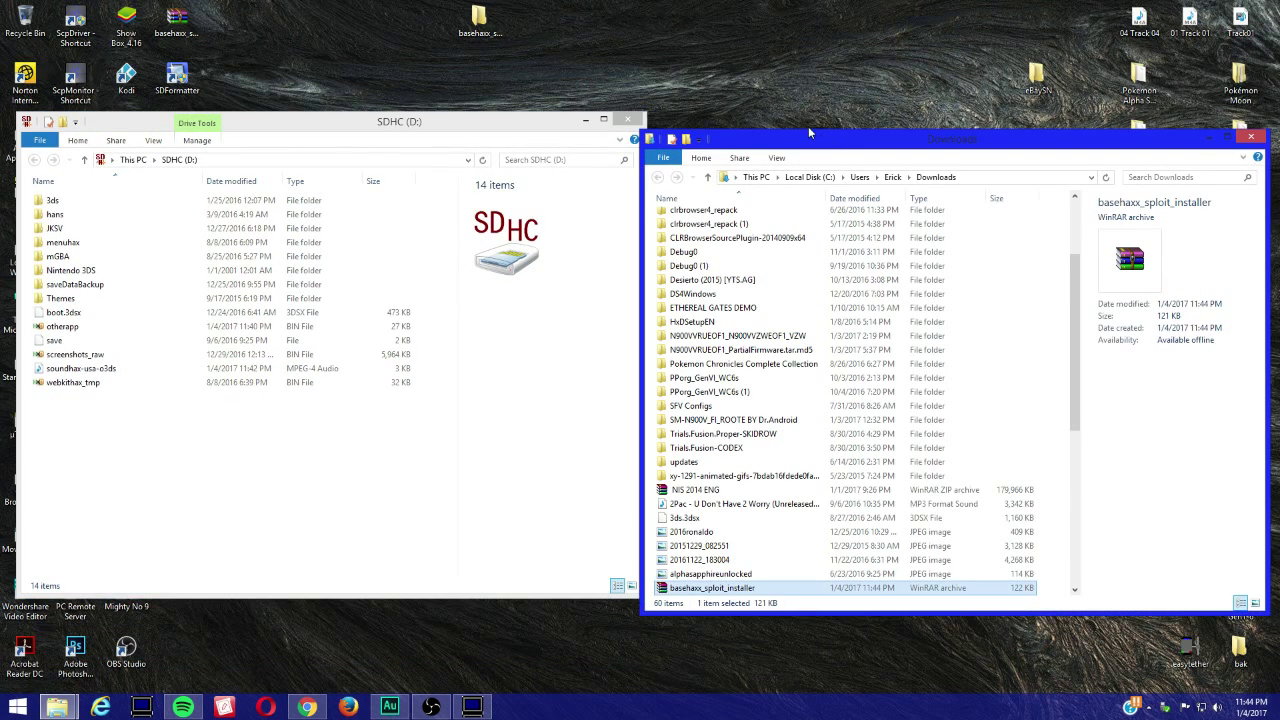
Open the basehaxx_sploit_installer archive in WinRAR, dismiss the licence reminder, and extract its basehaxx_sploit_installer folder to the desktop.
{"action": "double_click", "coordinate": [778, 589]}
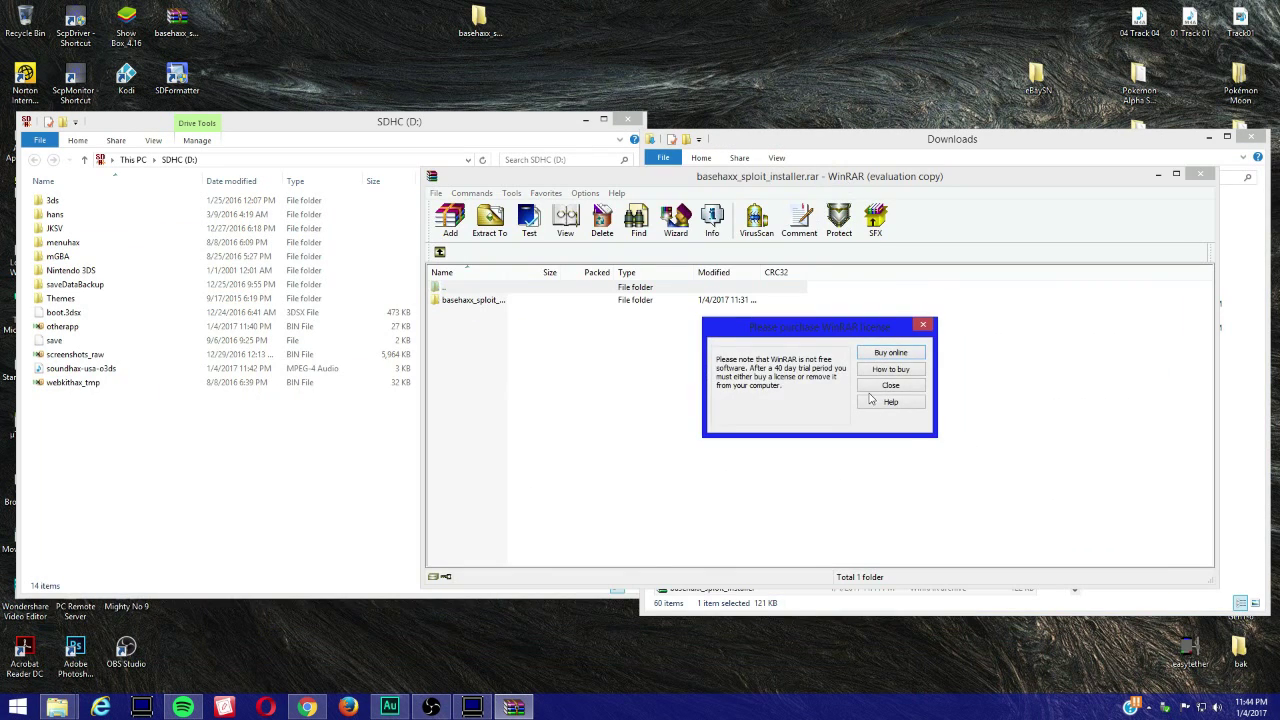
{"action": "left_click", "coordinate": [885, 386]}
{"action": "left_click_drag", "start_coordinate": [560, 262], "coordinate": [900, 181]}
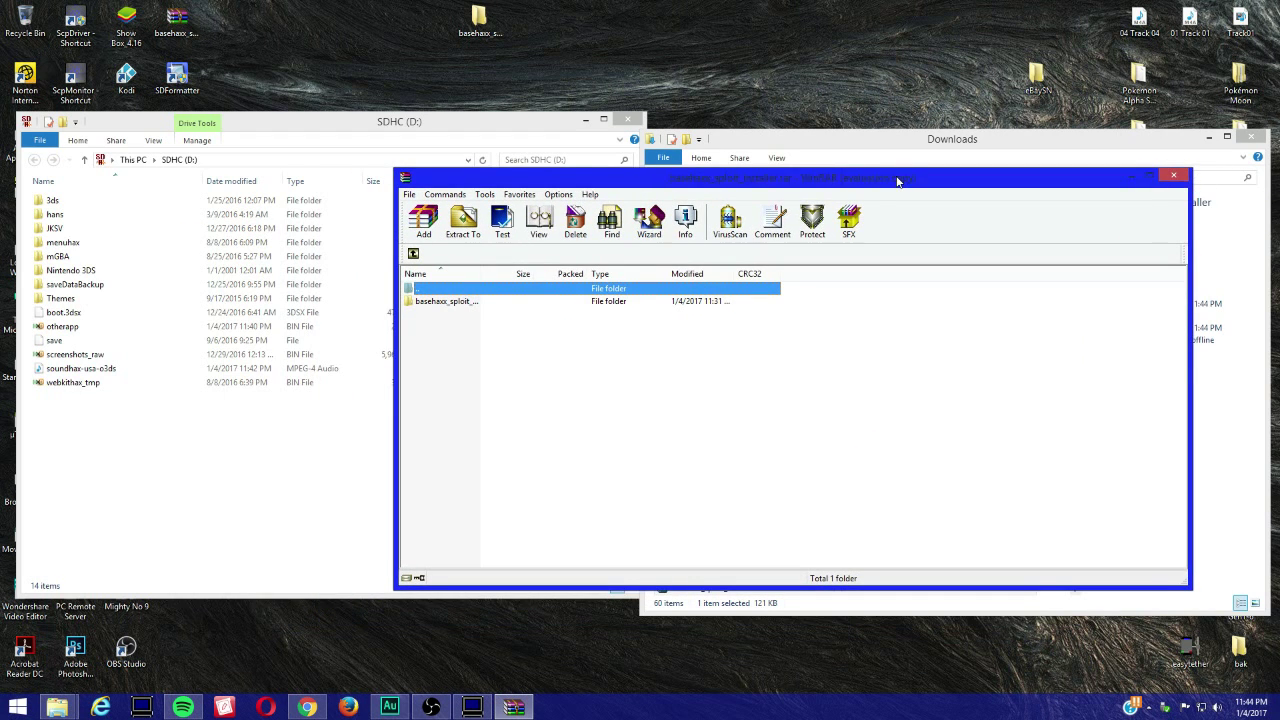
{"action": "left_click", "coordinate": [466, 303]}
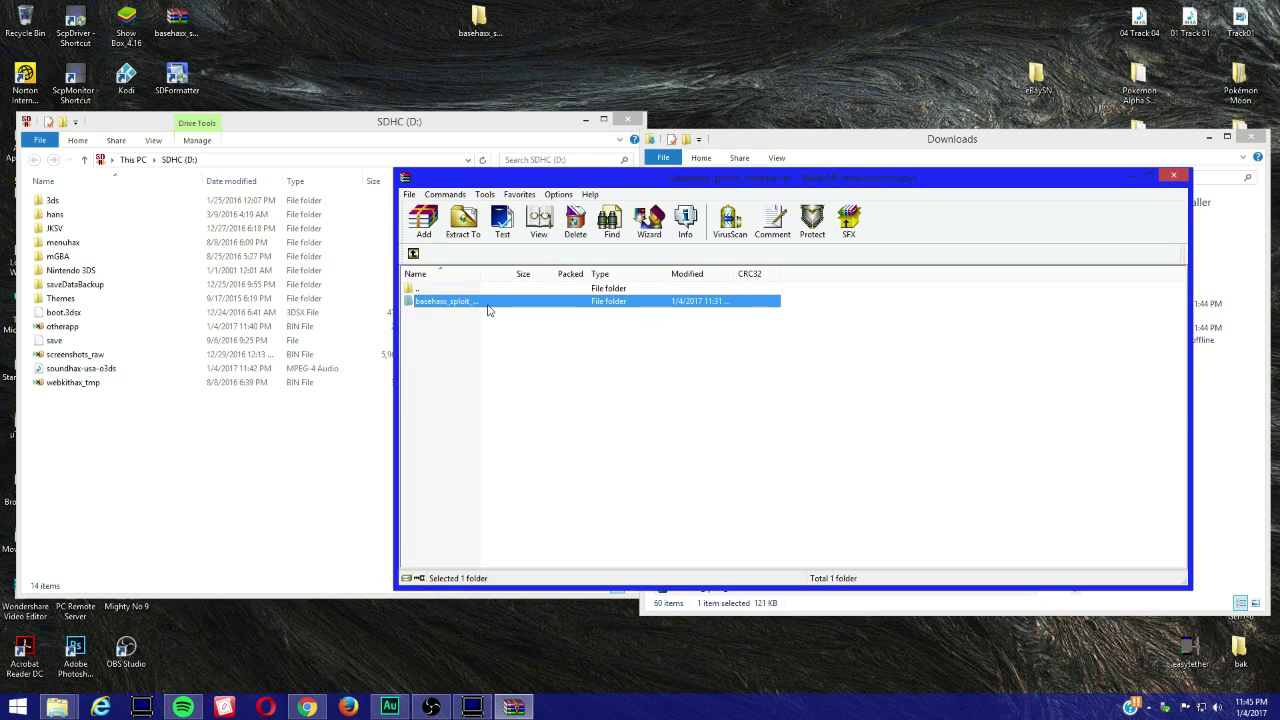
{"action": "left_click_drag", "start_coordinate": [489, 308], "coordinate": [482, 30]}
{"action": "left_click", "coordinate": [466, 302]}
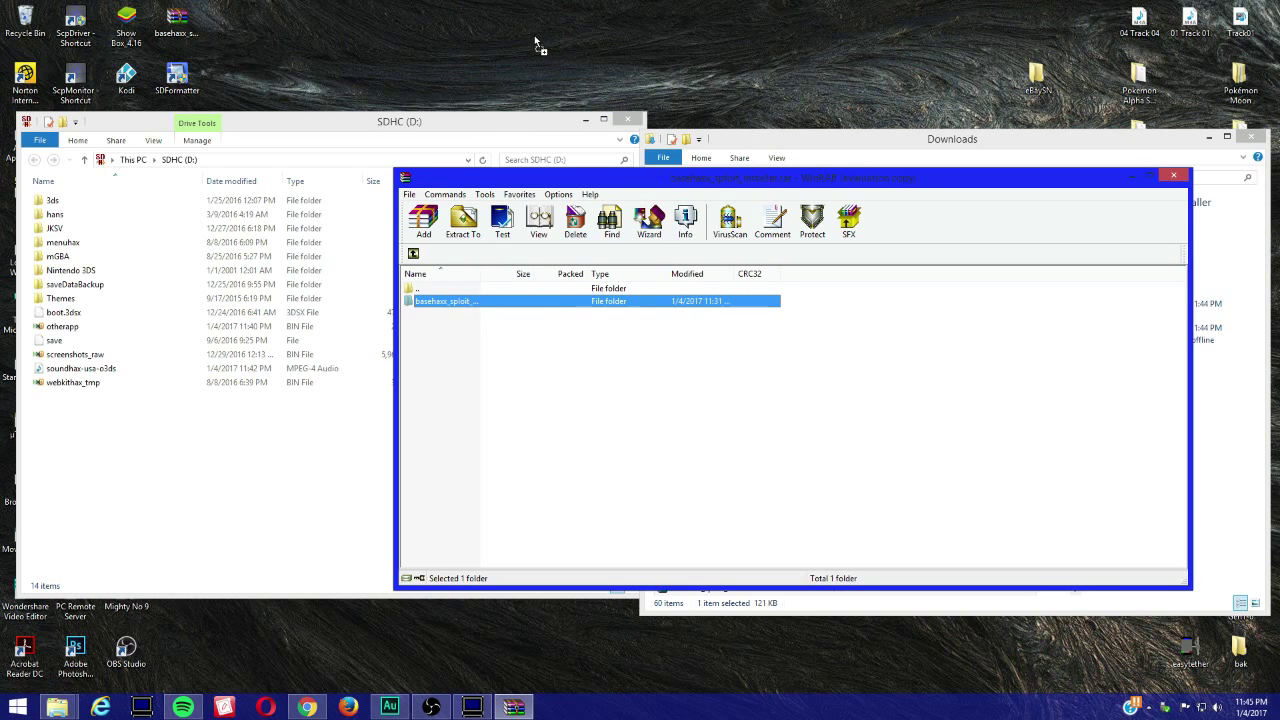
{"action": "left_click_drag", "start_coordinate": [534, 38], "coordinate": [534, 38]}
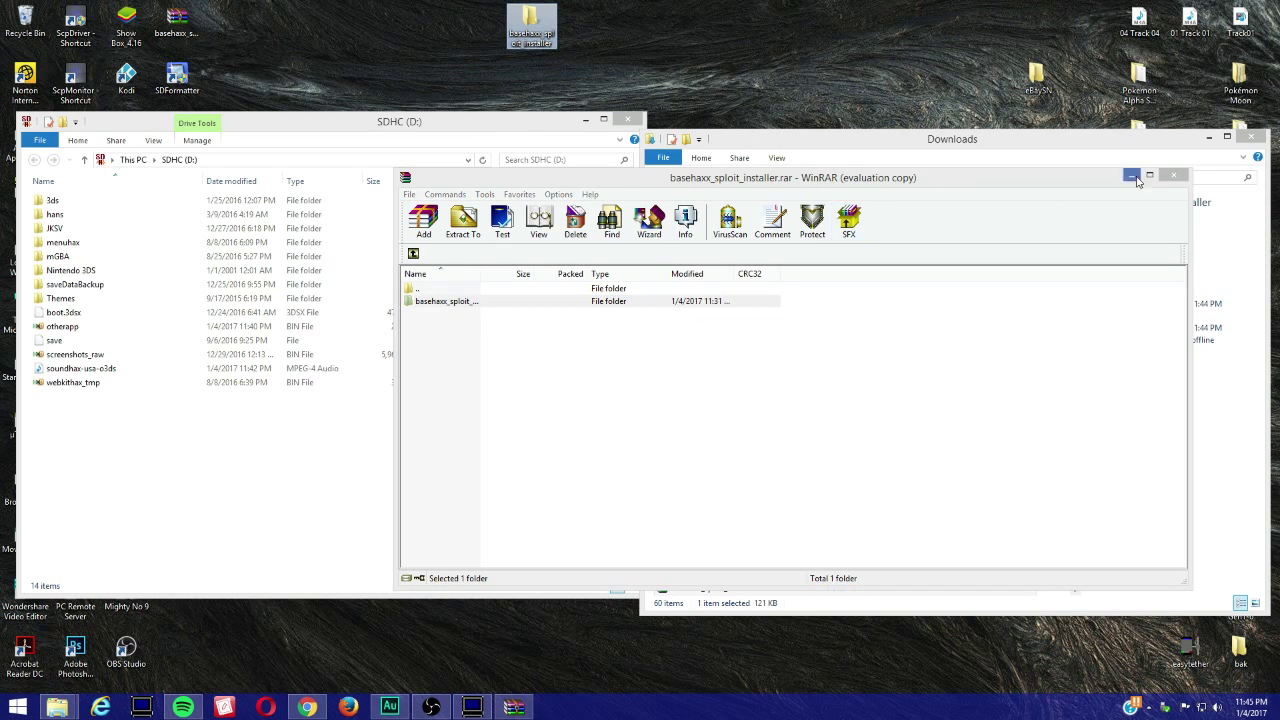
Close the WinRAR and Downloads windows, and reposition the SDHC (D:) window and the extracted folder on the desktop.
{"action": "left_click", "coordinate": [1173, 175]}
{"action": "left_click", "coordinate": [1260, 141]}
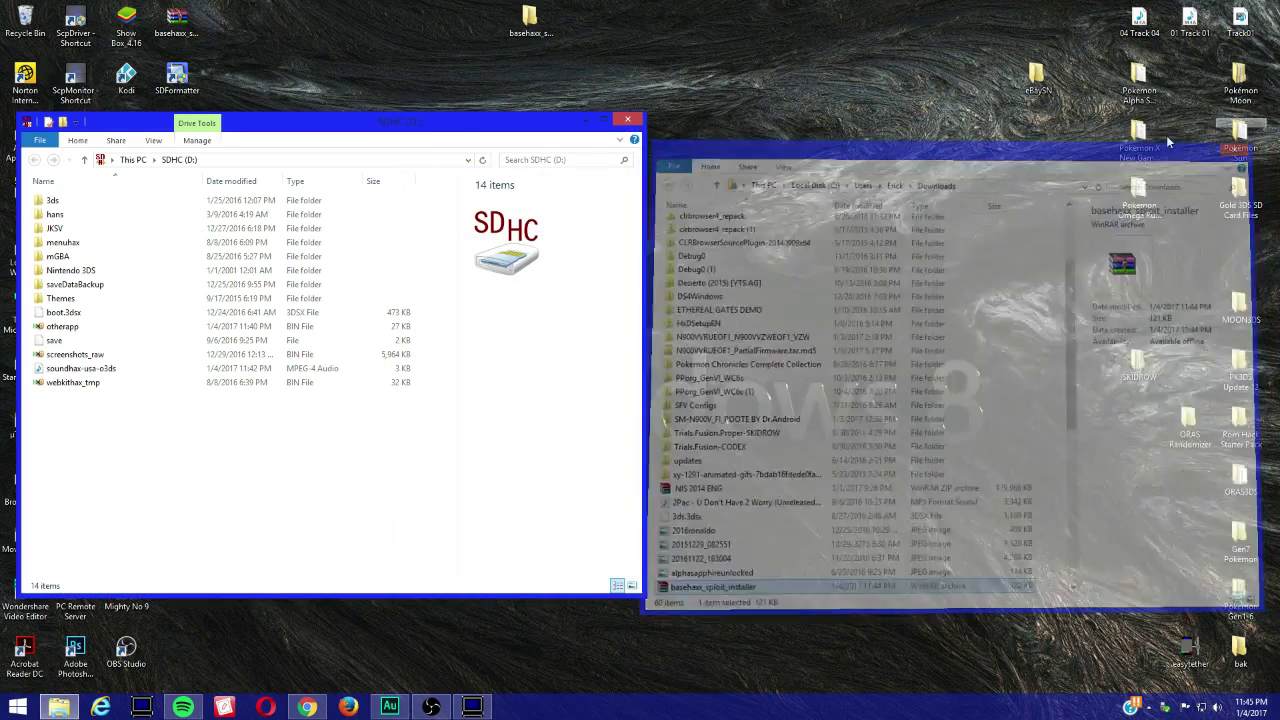
{"action": "left_click_drag", "start_coordinate": [446, 128], "coordinate": [912, 148]}
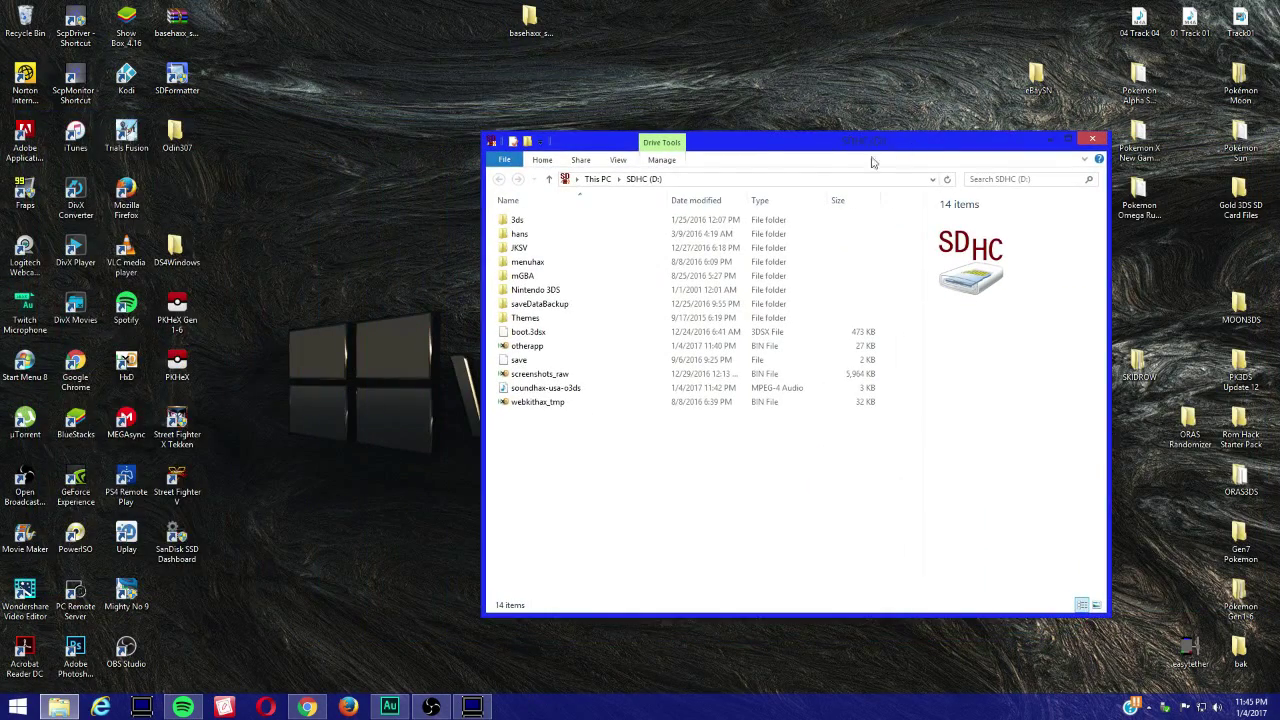
{"action": "left_click_drag", "start_coordinate": [546, 38], "coordinate": [351, 45]}
Copy the basehaxx folder from the extracted basehaxx_sploit_installer folder to the root of SDHC (D:), then close the source folder.
{"action": "double_click", "coordinate": [332, 28]}
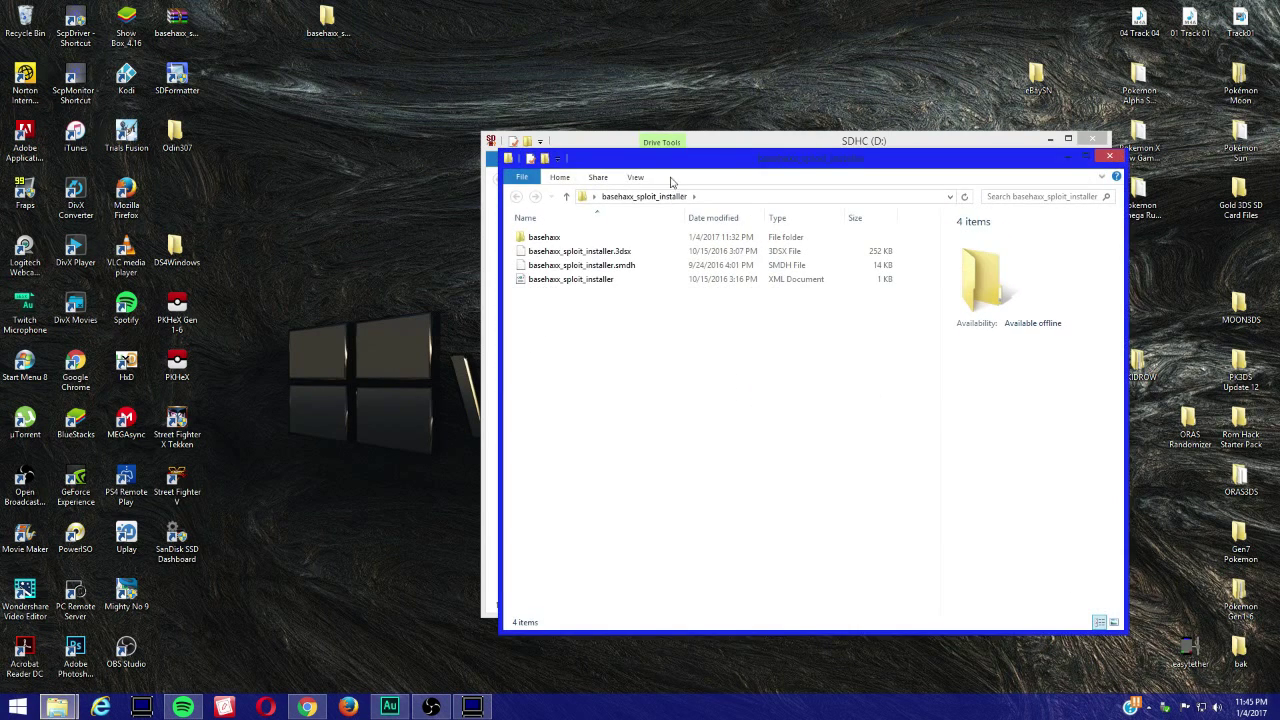
{"action": "left_click_drag", "start_coordinate": [724, 162], "coordinate": [870, 252]}
{"action": "left_click", "coordinate": [703, 329]}
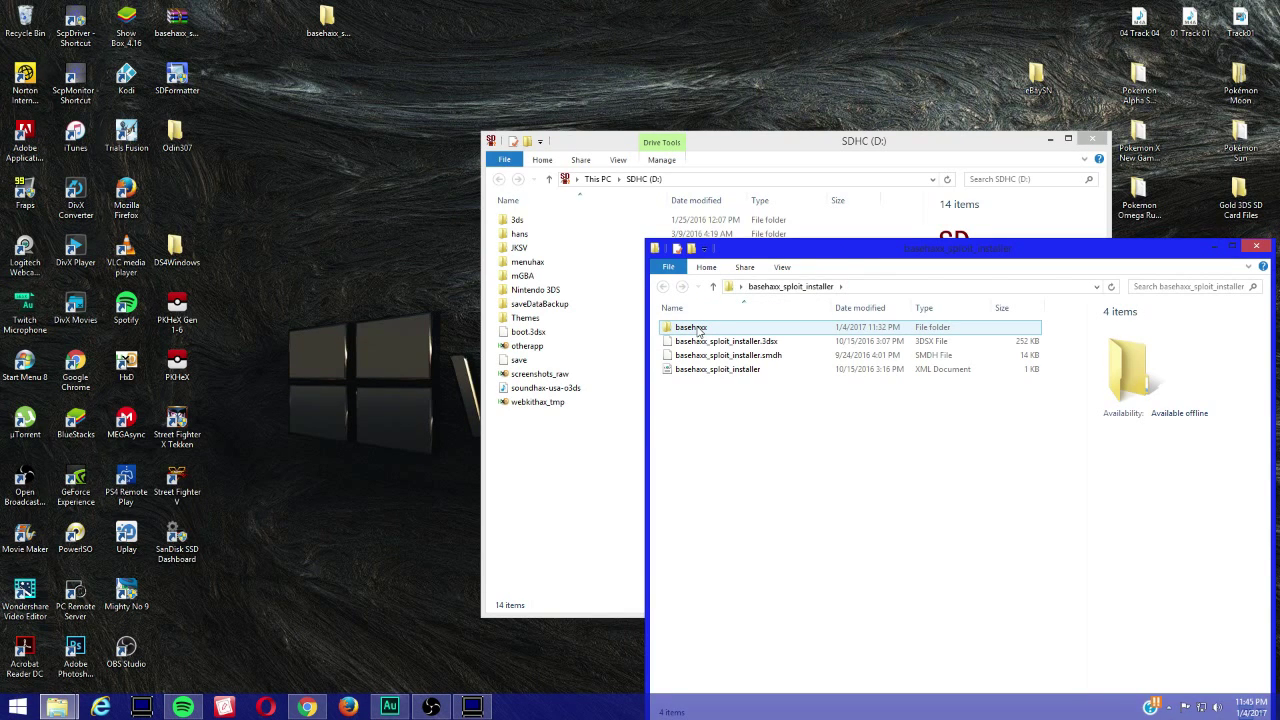
{"action": "left_click", "coordinate": [698, 331]}
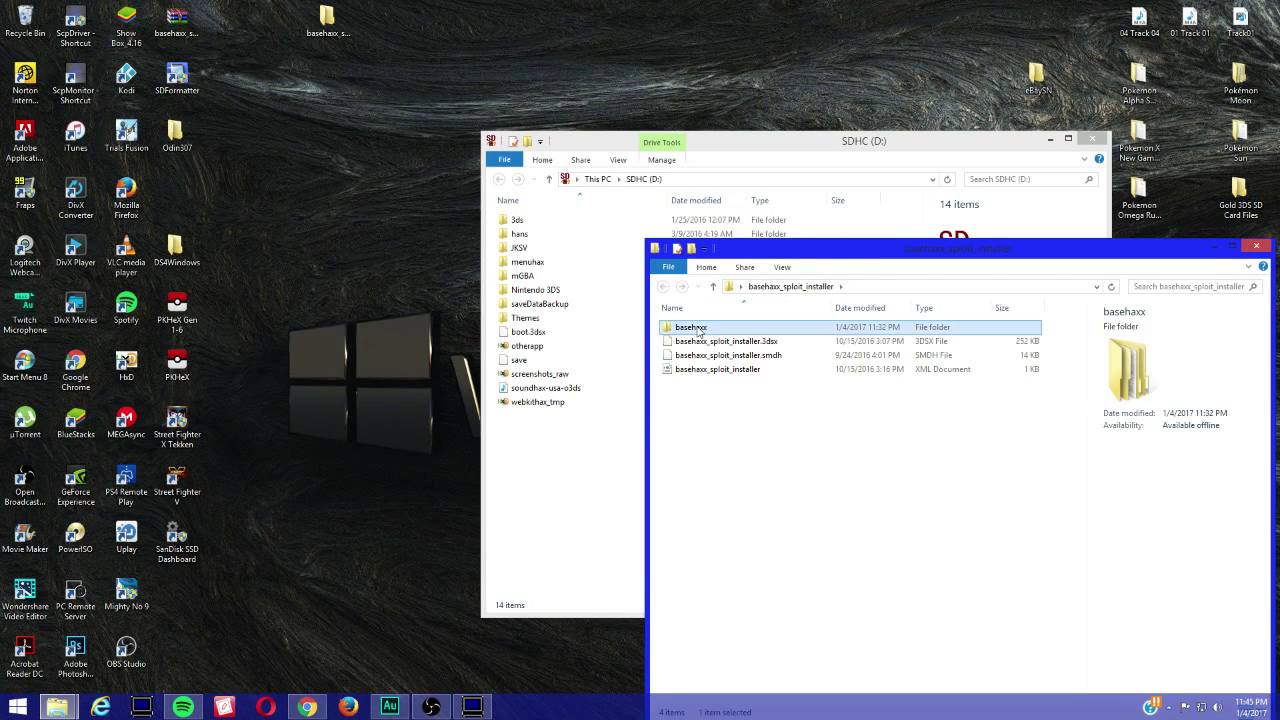
{"action": "left_click_drag", "start_coordinate": [698, 331], "coordinate": [533, 494]}
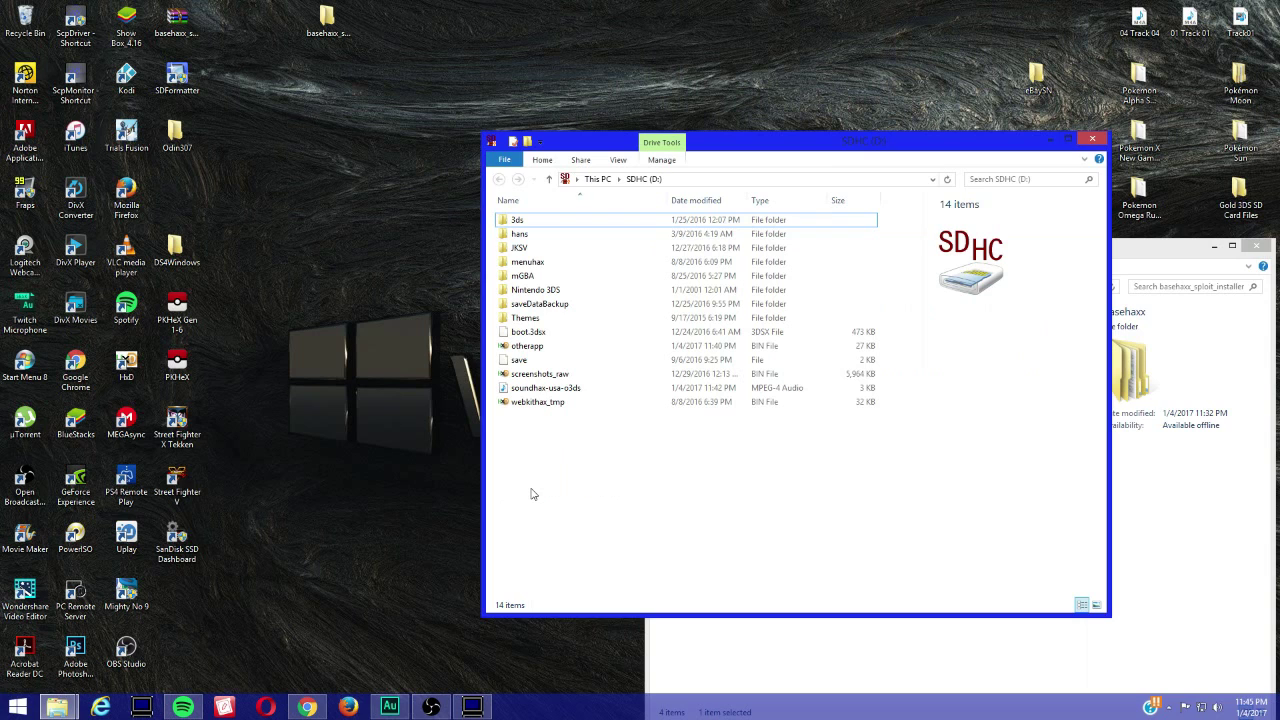
{"action": "left_click", "coordinate": [1130, 255]}
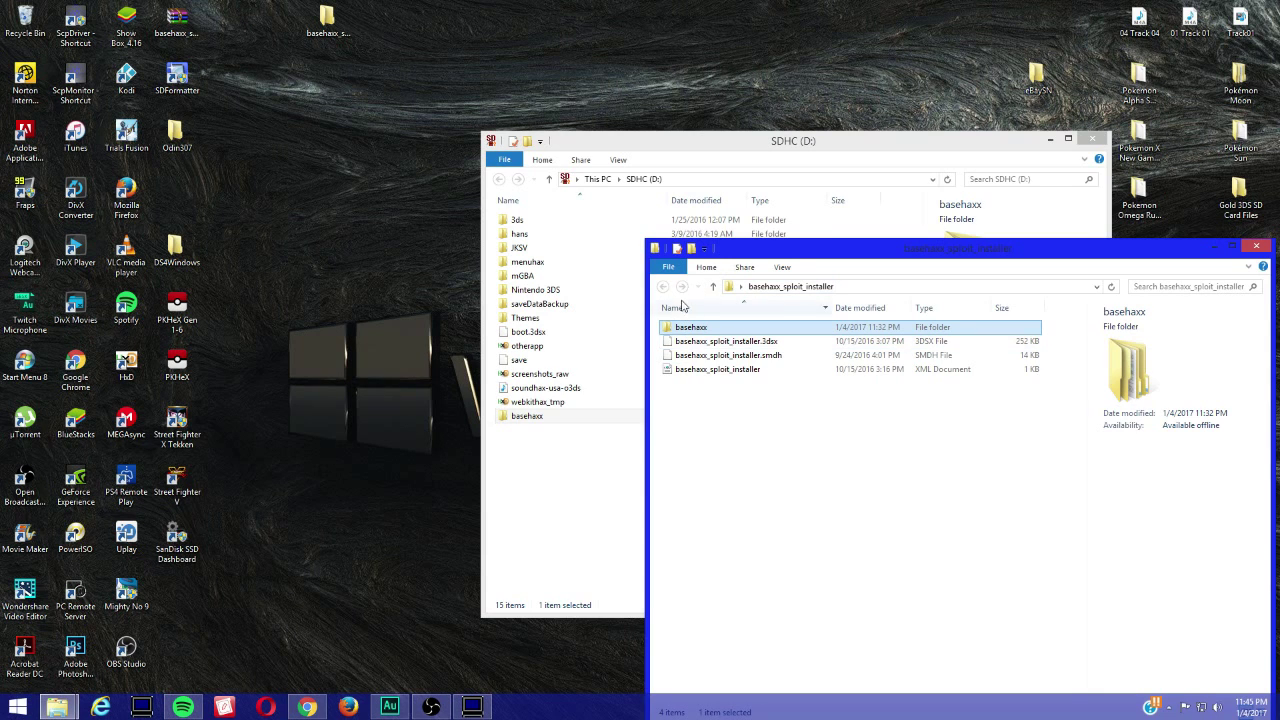
{"action": "left_click_drag", "start_coordinate": [675, 325], "coordinate": [675, 292]}
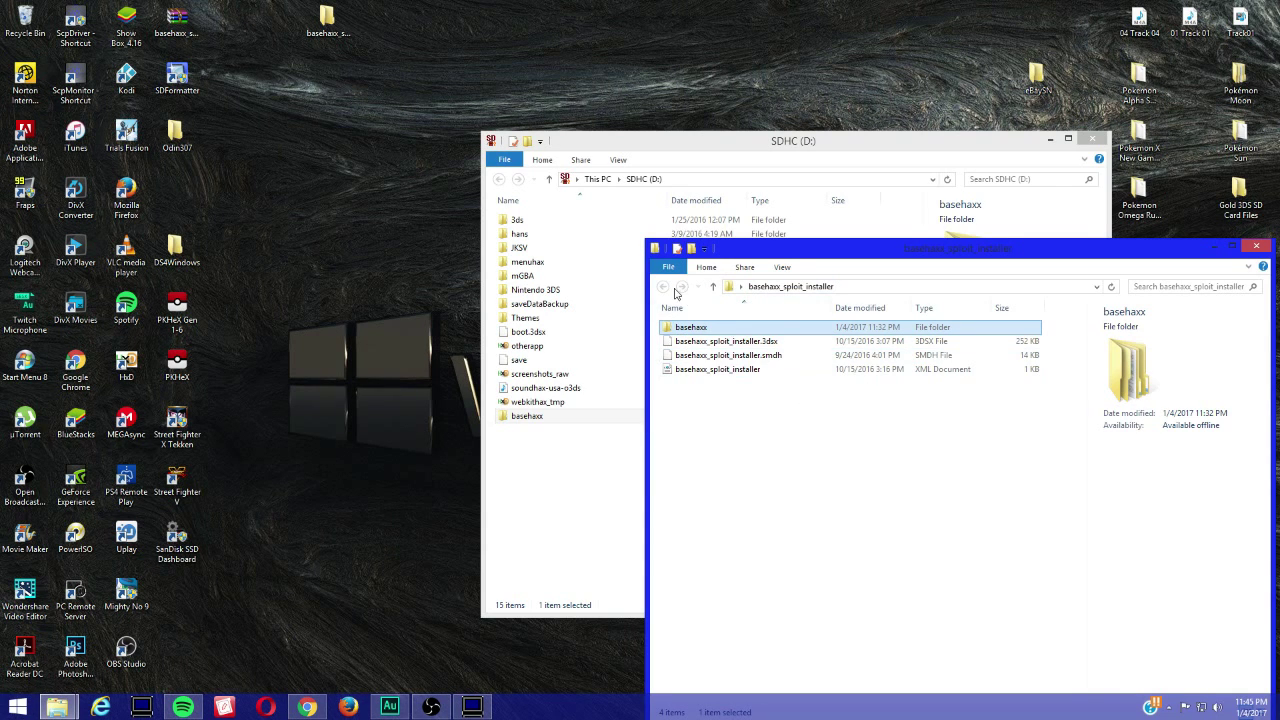
{"action": "left_click", "coordinate": [1255, 246]}
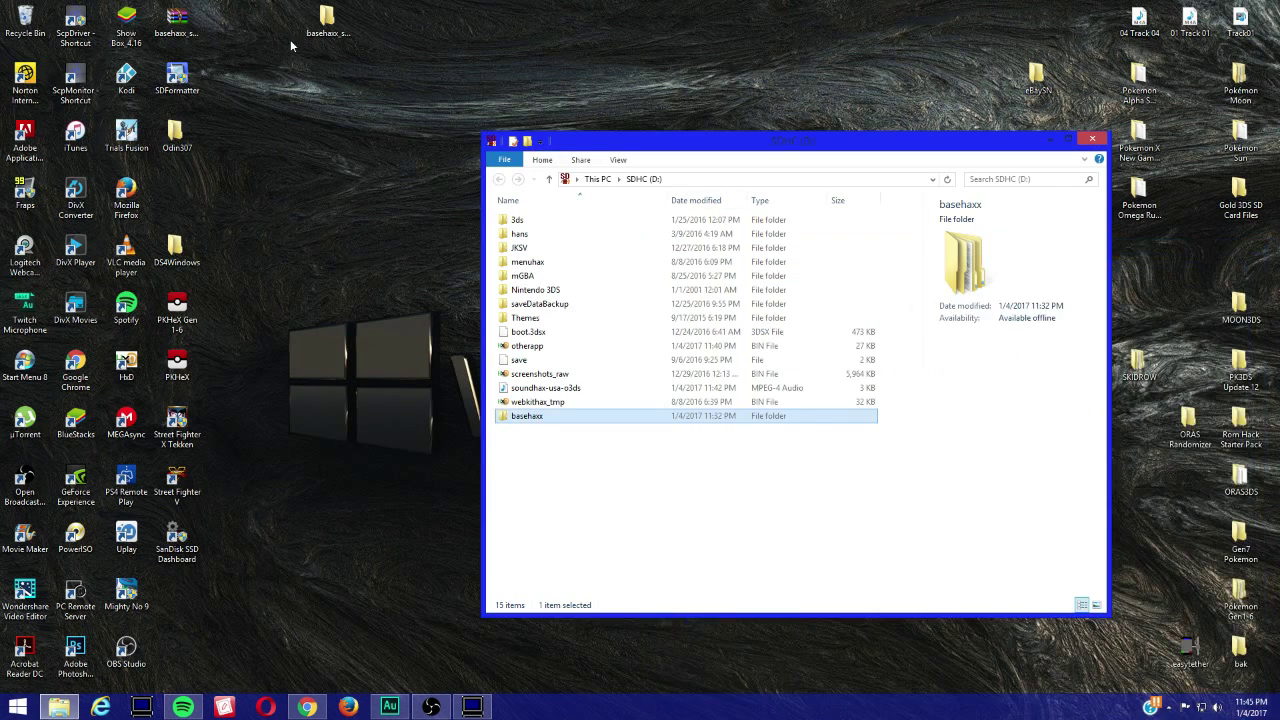
Delete the basehaxx subfolder from the desktop's basehaxx_sploit_installer folder and close its window.
{"action": "double_click", "coordinate": [323, 30]}
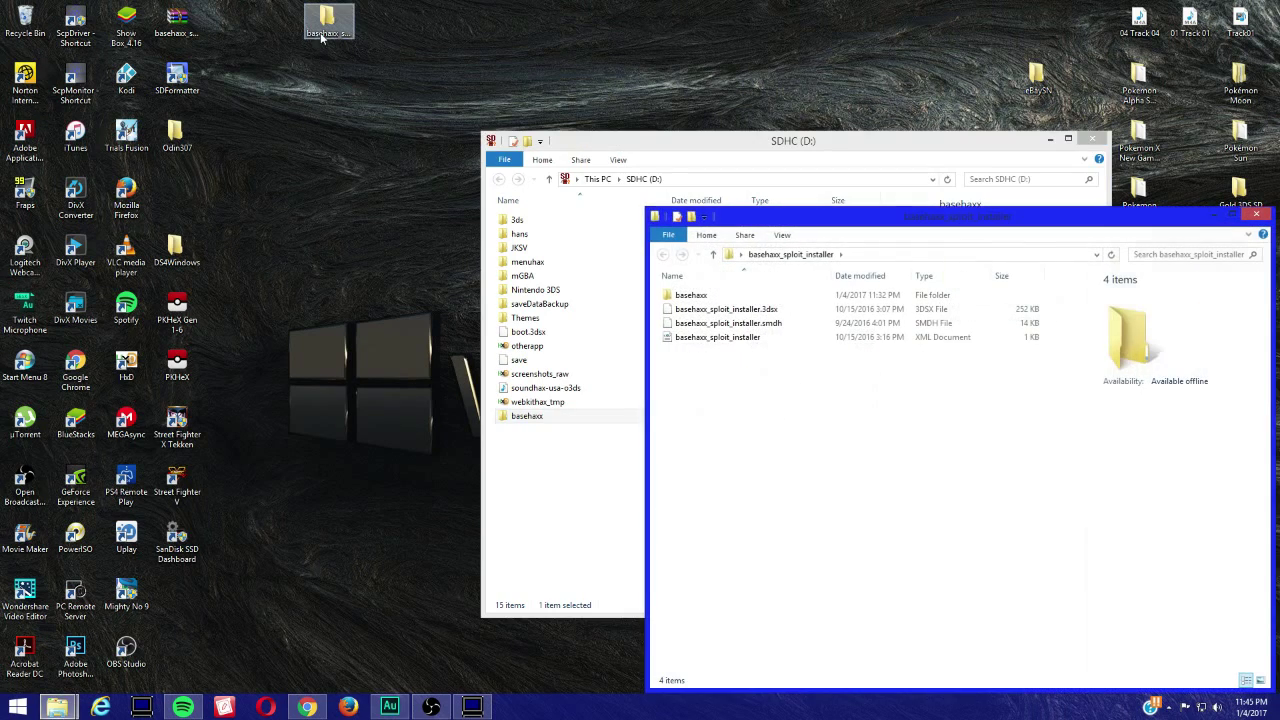
{"action": "left_click", "coordinate": [1257, 215]}
{"action": "double_click", "coordinate": [323, 25]}
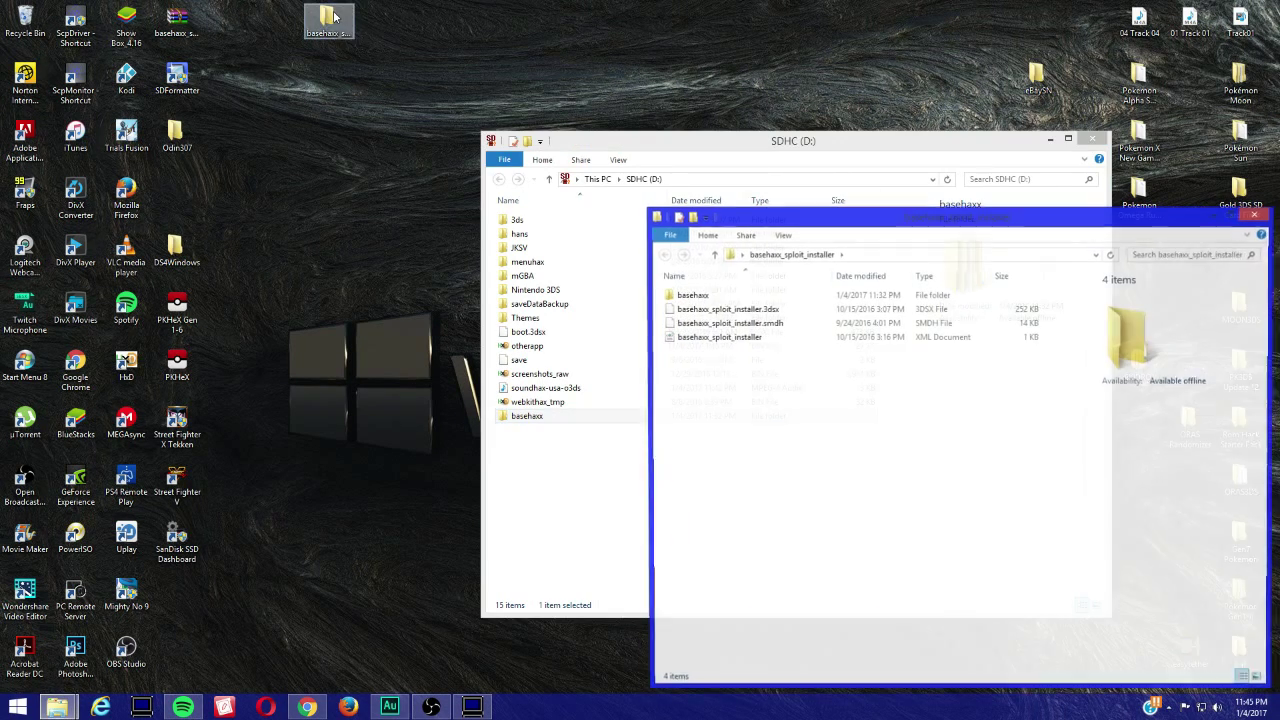
{"action": "left_click", "coordinate": [689, 299]}
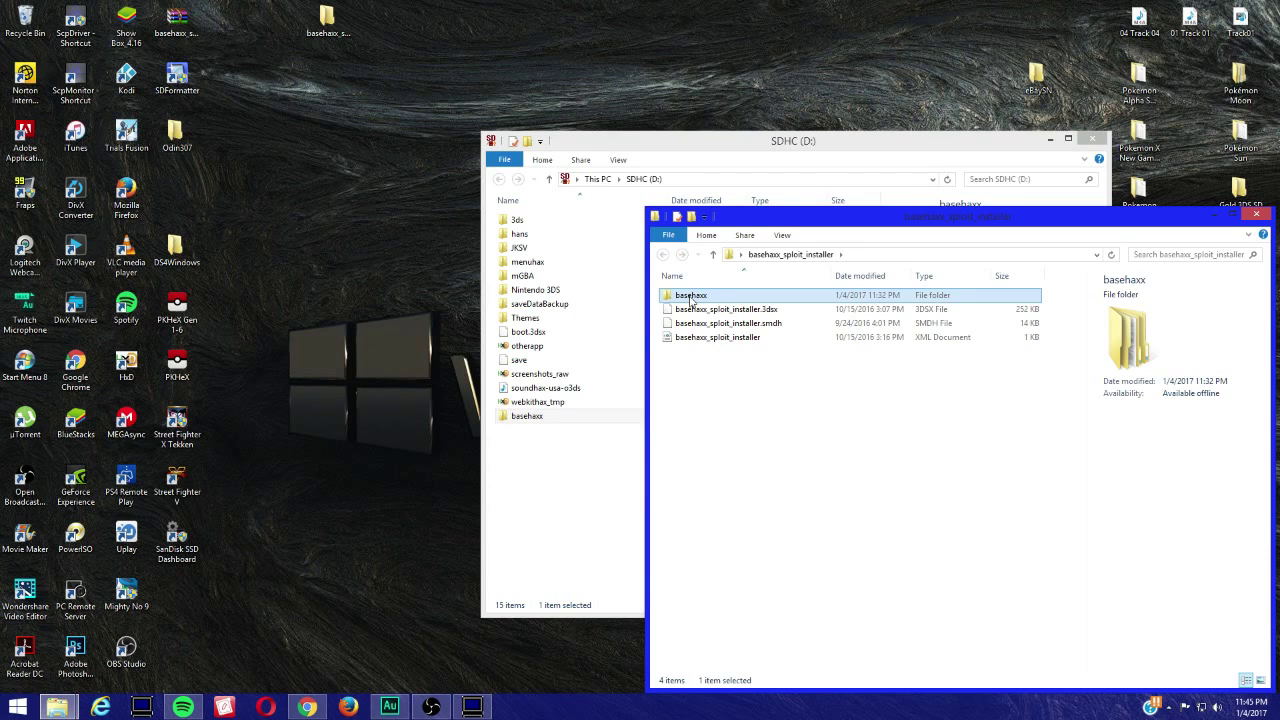
{"action": "key", "text": "Delete"}
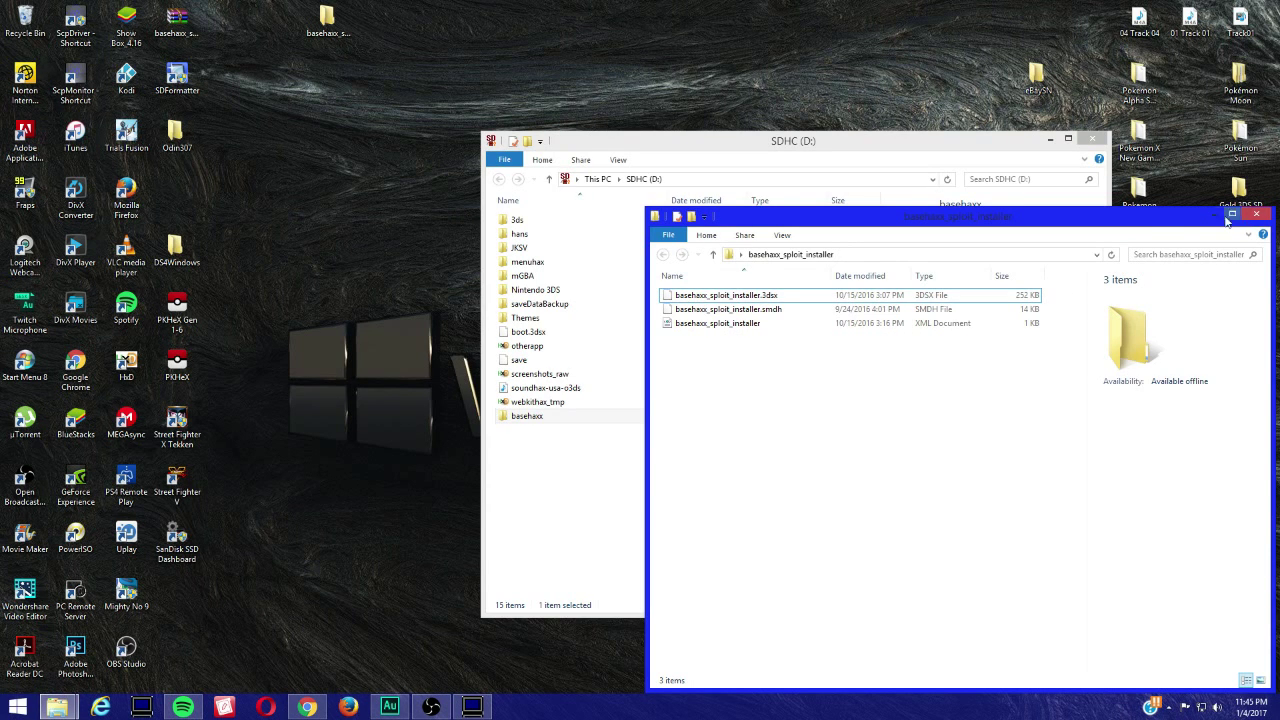
{"action": "left_click", "coordinate": [1256, 214]}
Copy the desktop's basehaxx_sploit_installer folder to SDHC (D:) and move it into the 3ds folder, replacing the existing files.
{"action": "left_click_drag", "start_coordinate": [325, 38], "coordinate": [517, 208]}
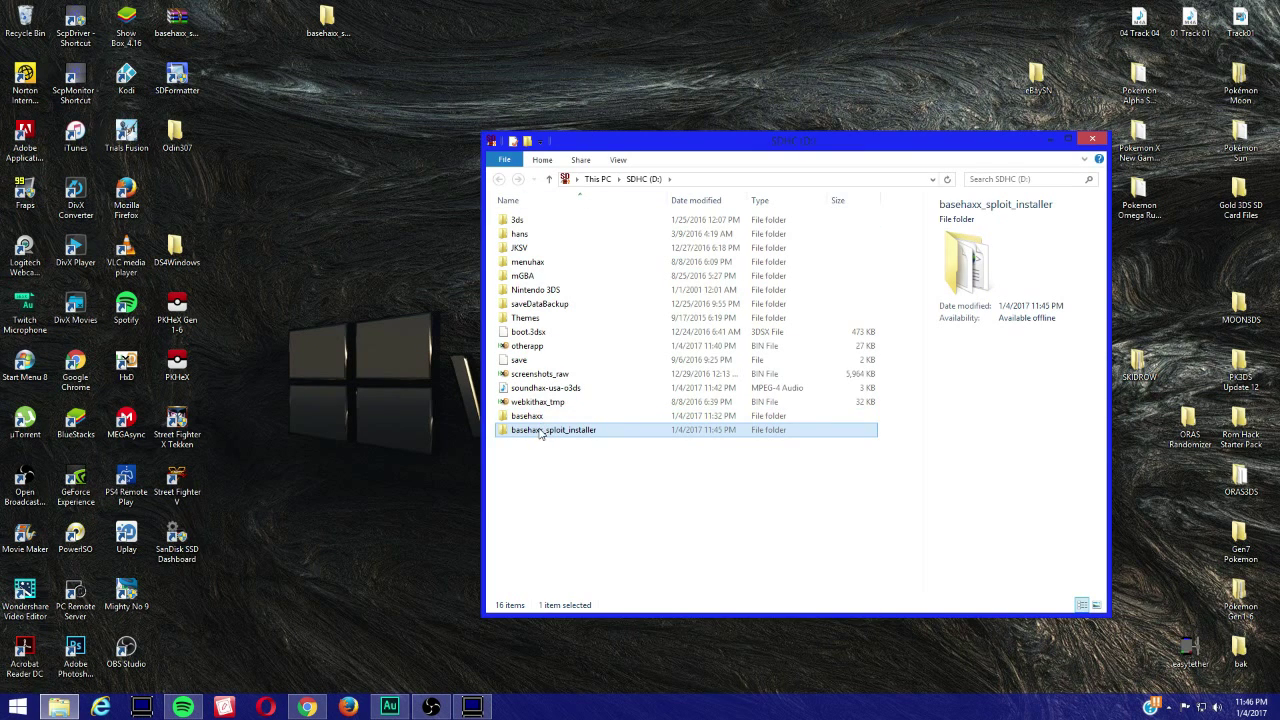
{"action": "left_click_drag", "start_coordinate": [540, 432], "coordinate": [520, 222]}
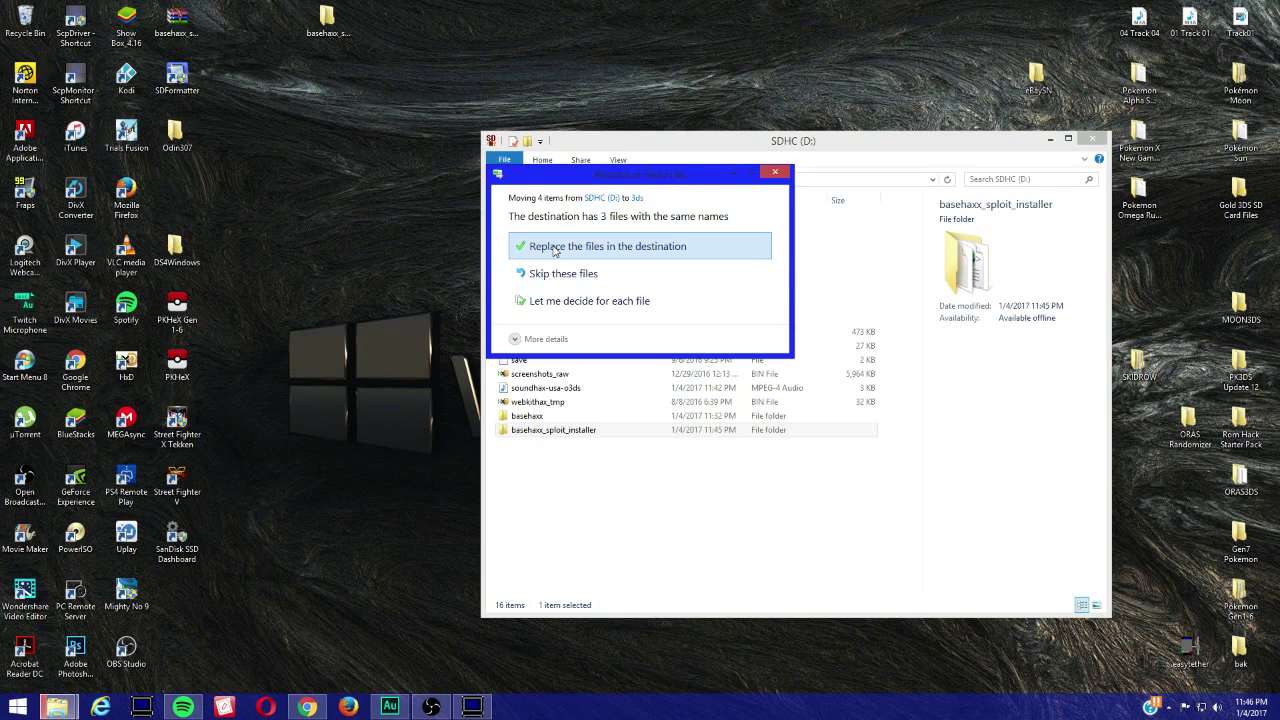
{"action": "left_click", "coordinate": [553, 247]}
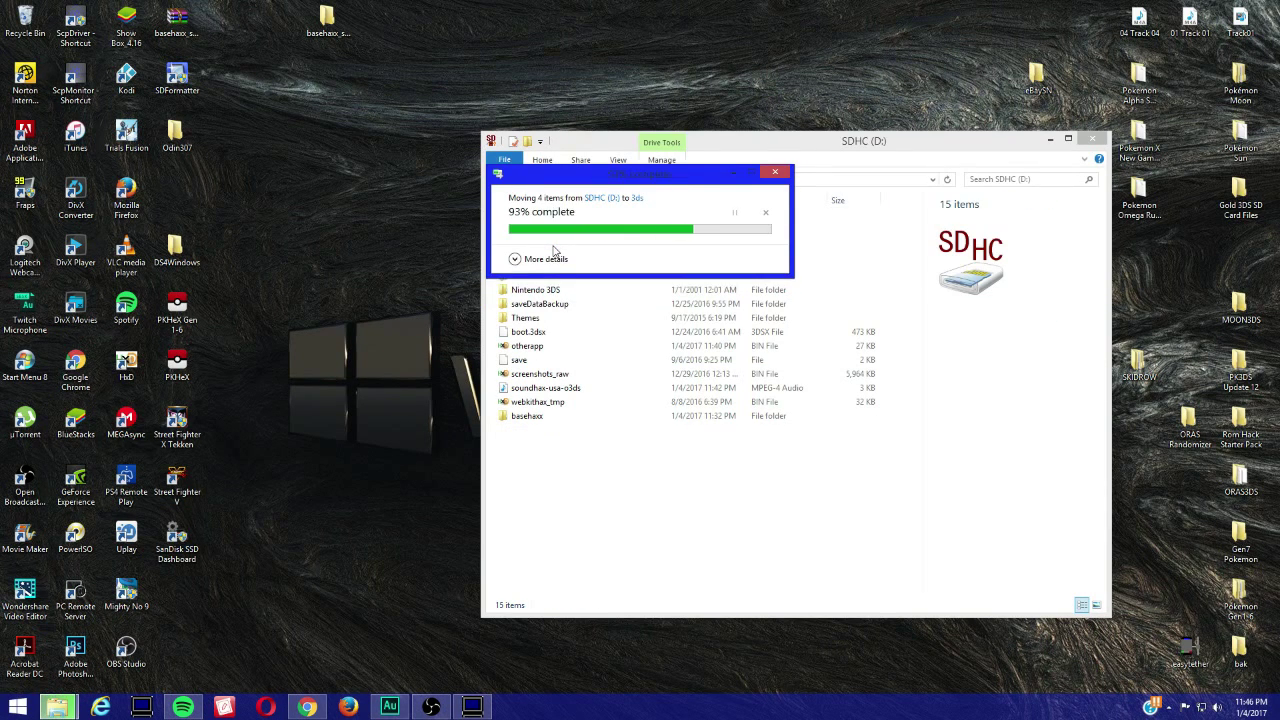
Check the contents of the basehaxx and 3ds folders on SDHC (D:) and the otherapp file in the card's root.
{"action": "left_click", "coordinate": [521, 418]}
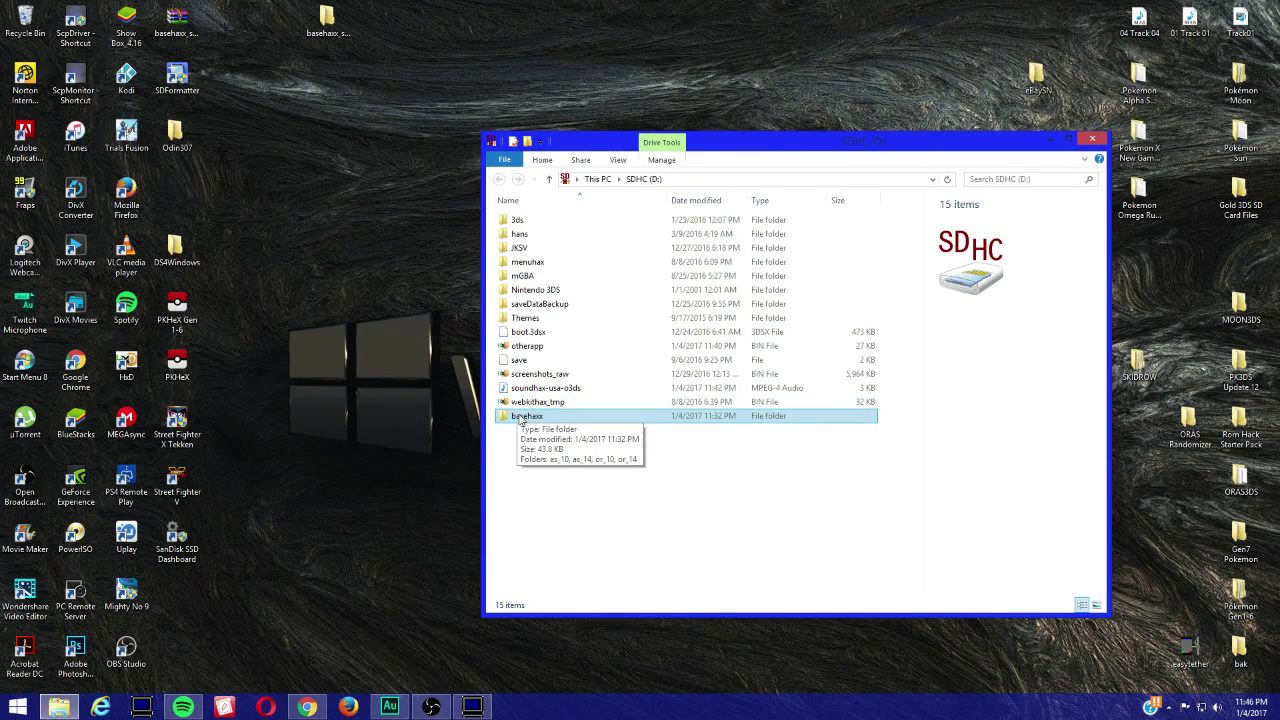
{"action": "double_click", "coordinate": [521, 418]}
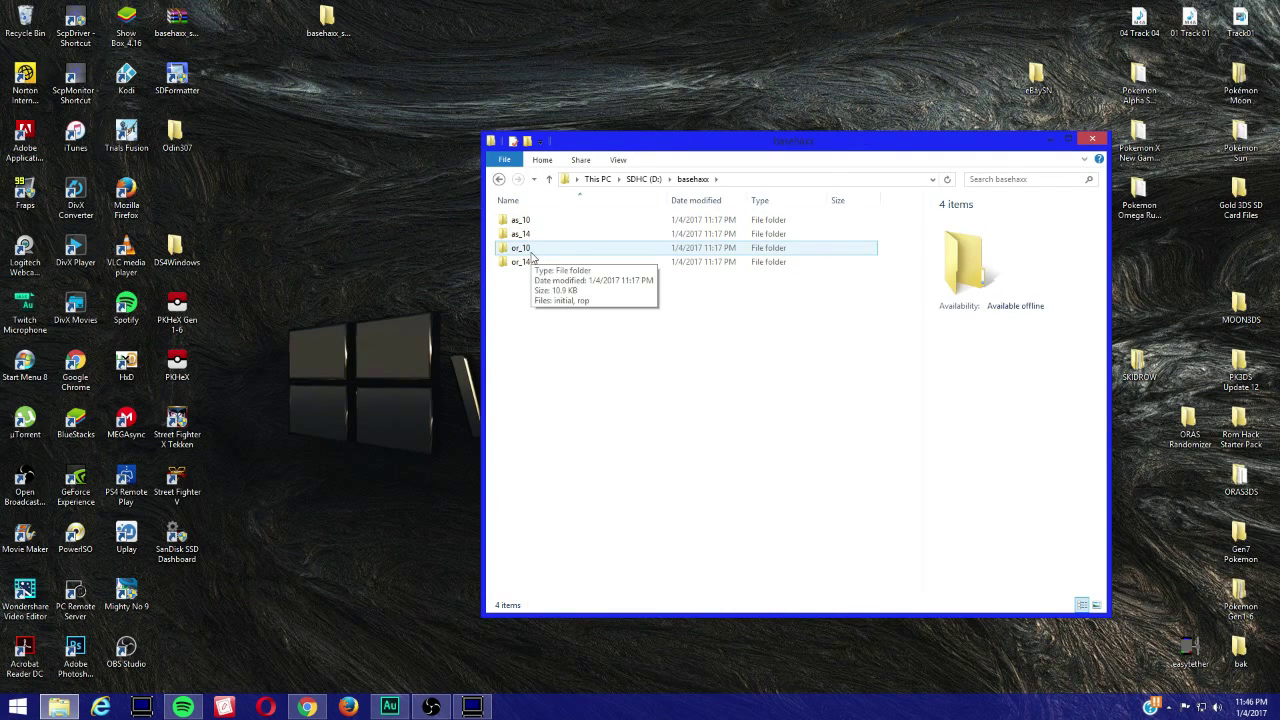
{"action": "key", "text": "BackSpace"}
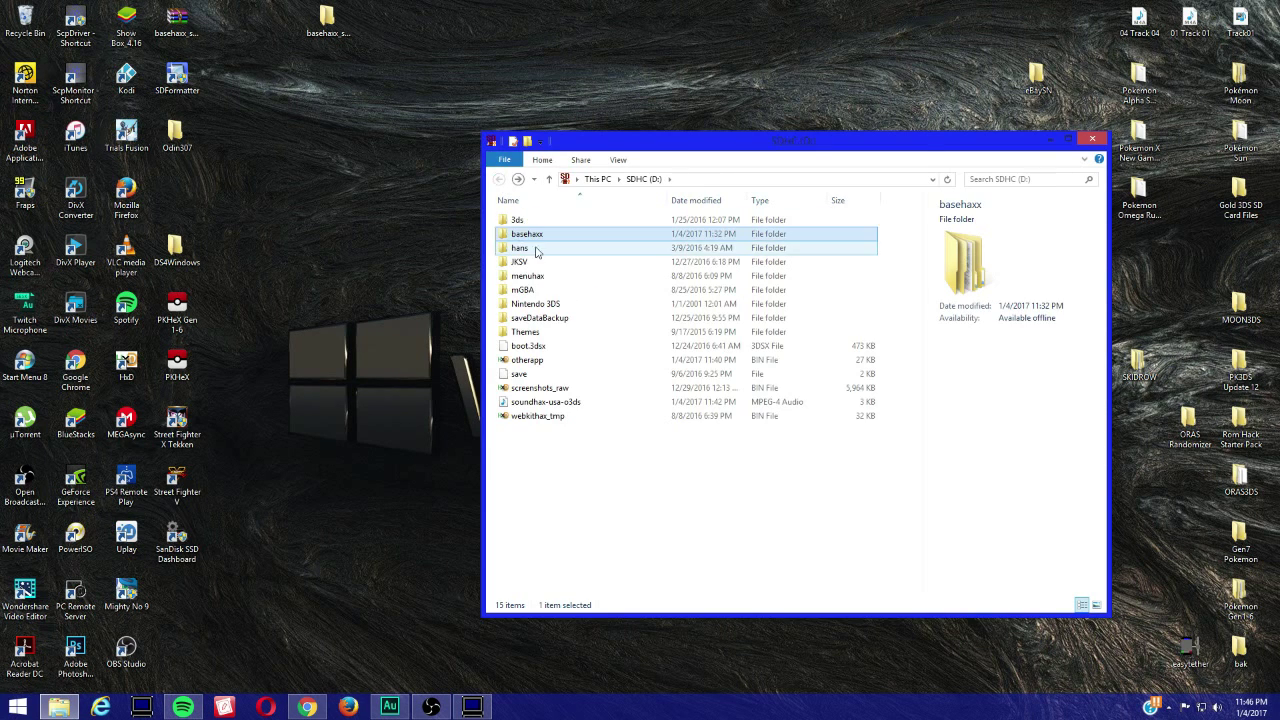
{"action": "double_click", "coordinate": [530, 220]}
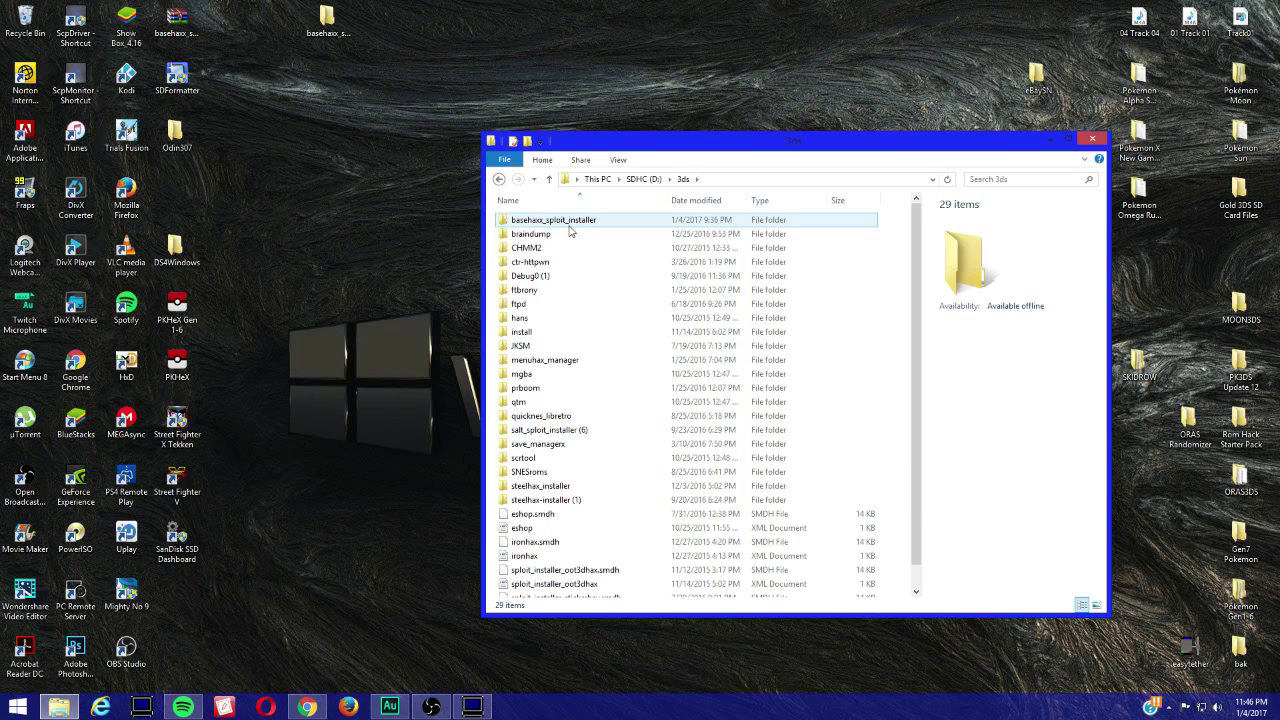
{"action": "key", "text": "BackSpace"}
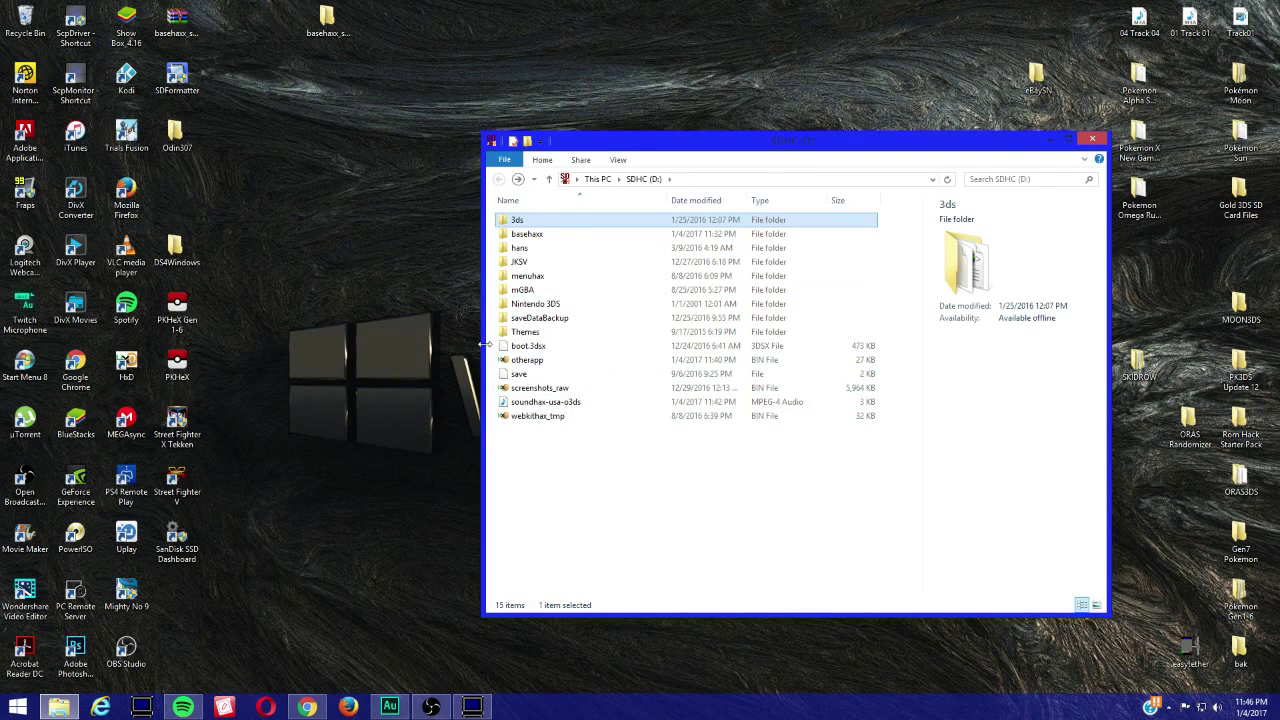
{"action": "left_click", "coordinate": [521, 364]}
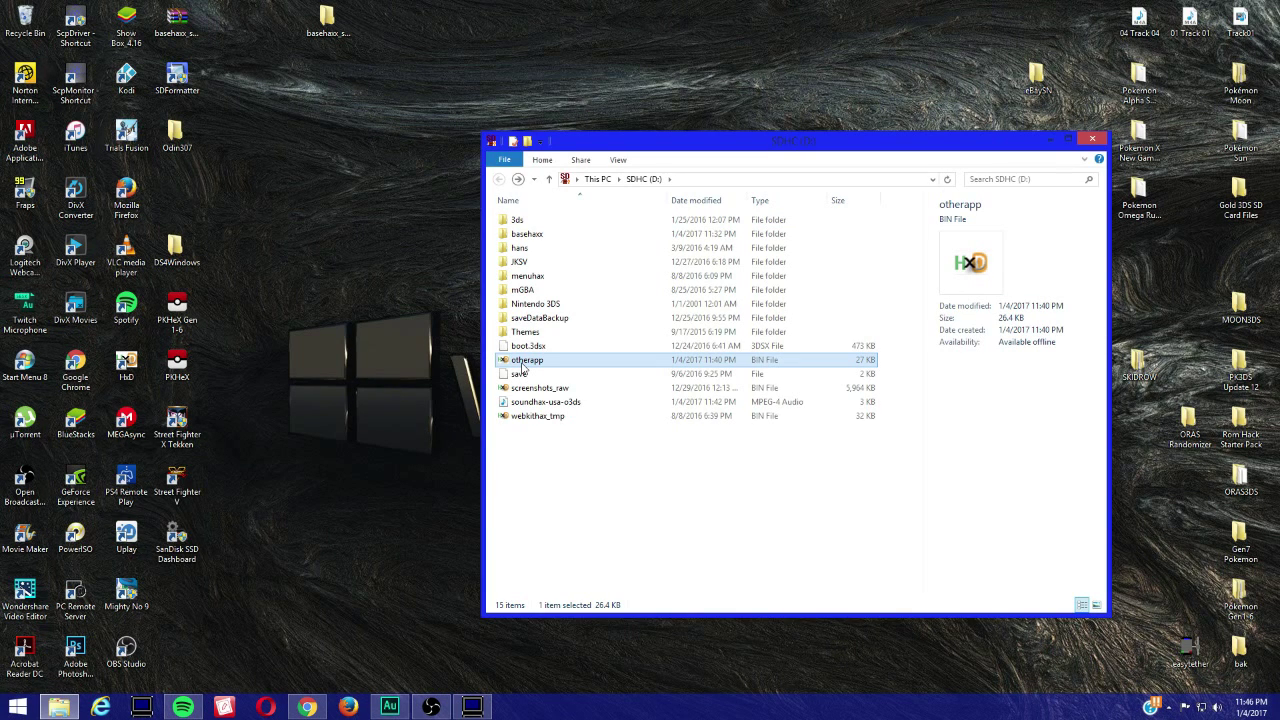
Copy the otherapp file from the root of SDHC (D:) into its basehaxx folder, then close the window.
{"action": "right_click", "coordinate": [521, 368]}
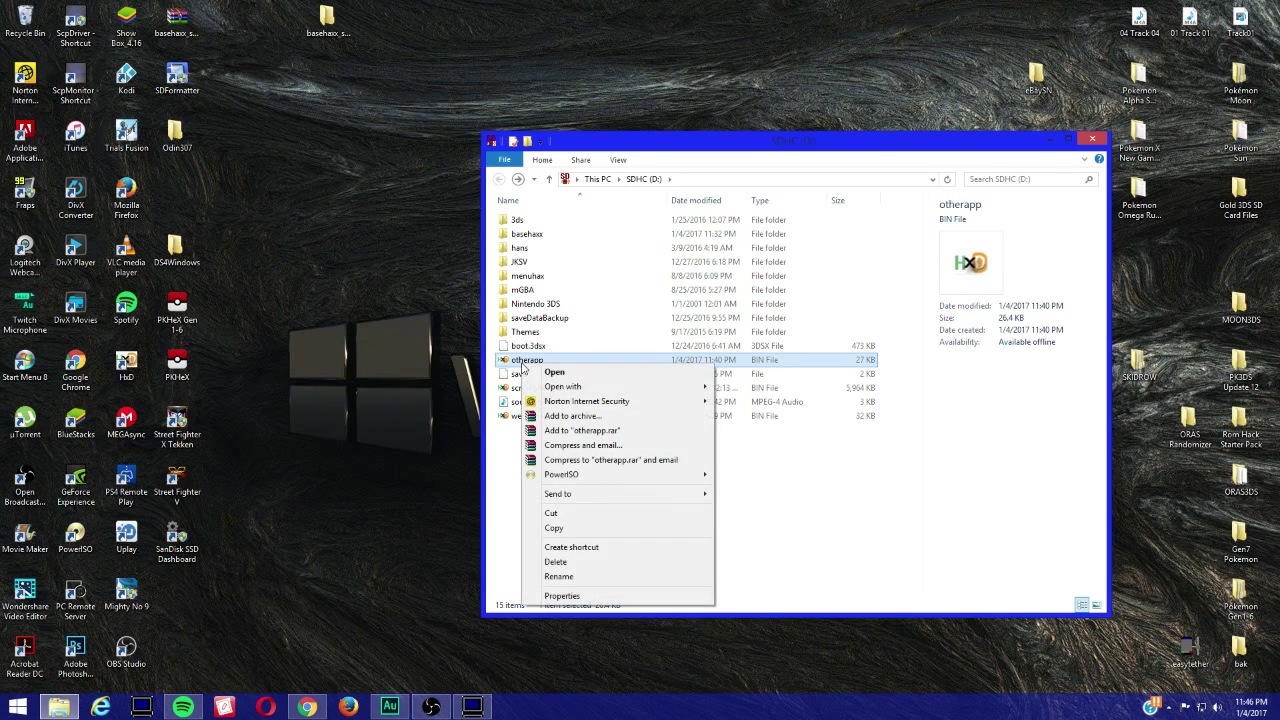
{"action": "left_click", "coordinate": [569, 530]}
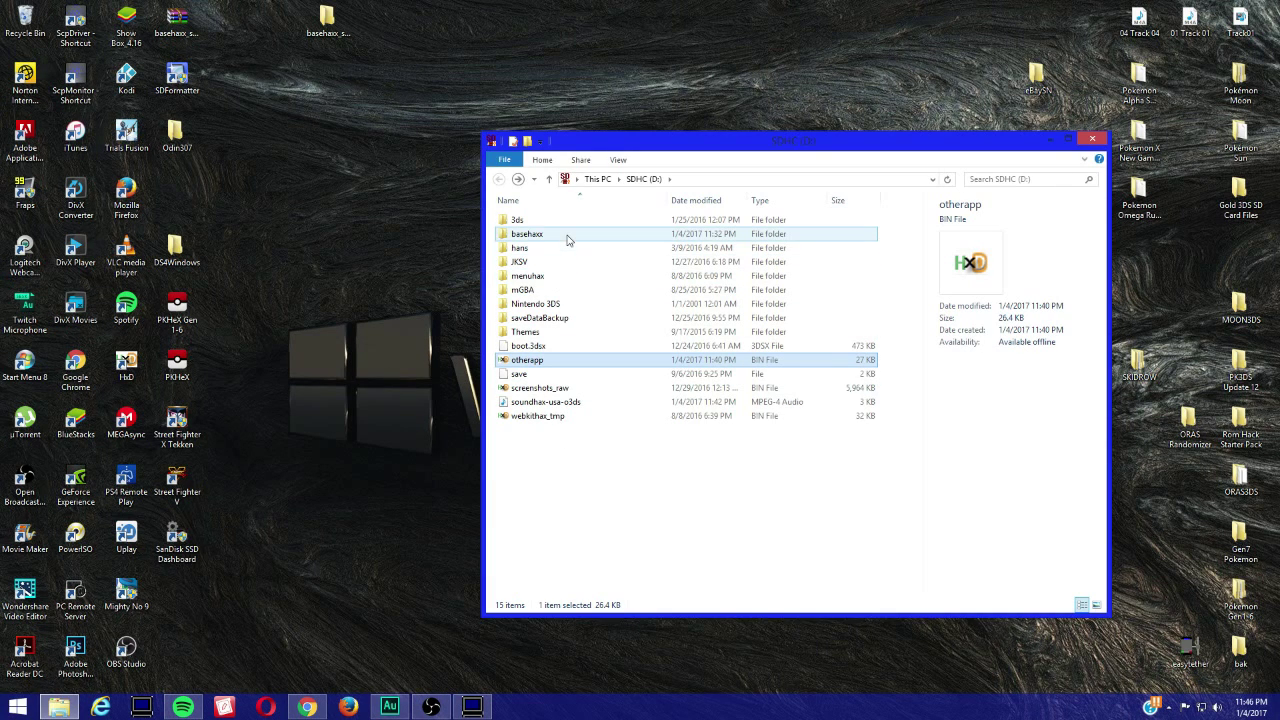
{"action": "right_click", "coordinate": [558, 360]}
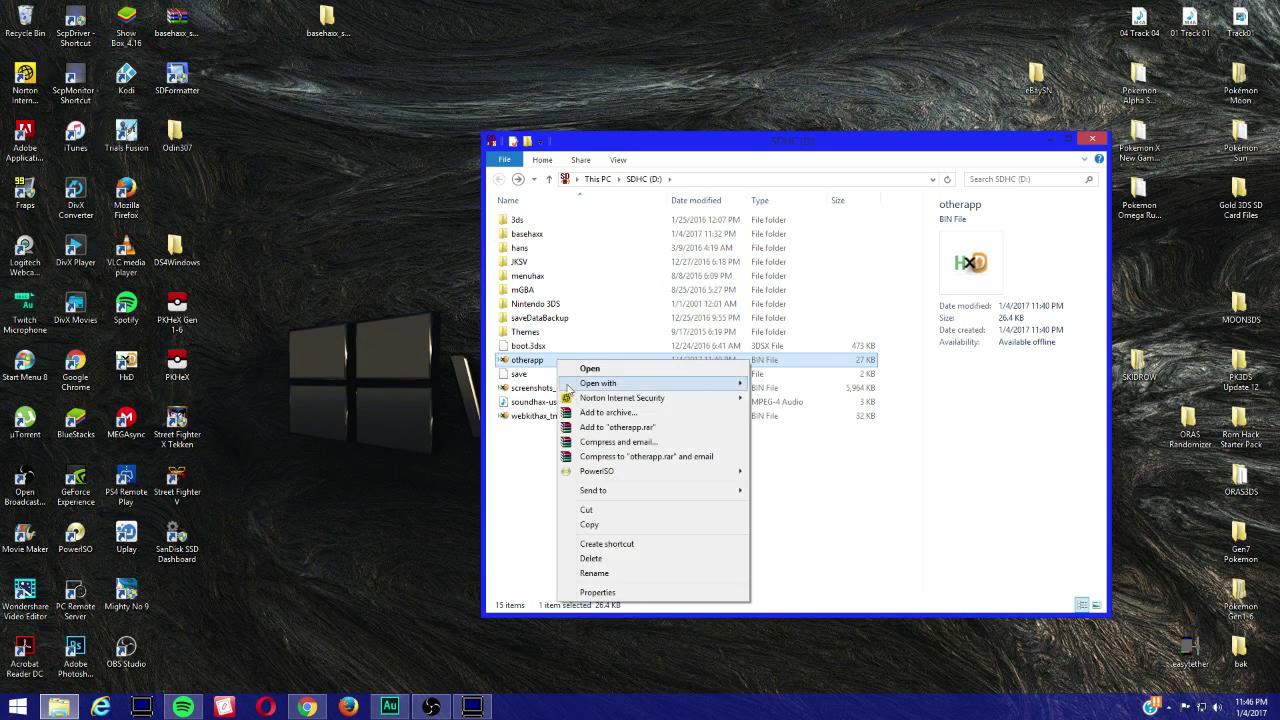
{"action": "left_click", "coordinate": [601, 524]}
{"action": "double_click", "coordinate": [554, 234]}
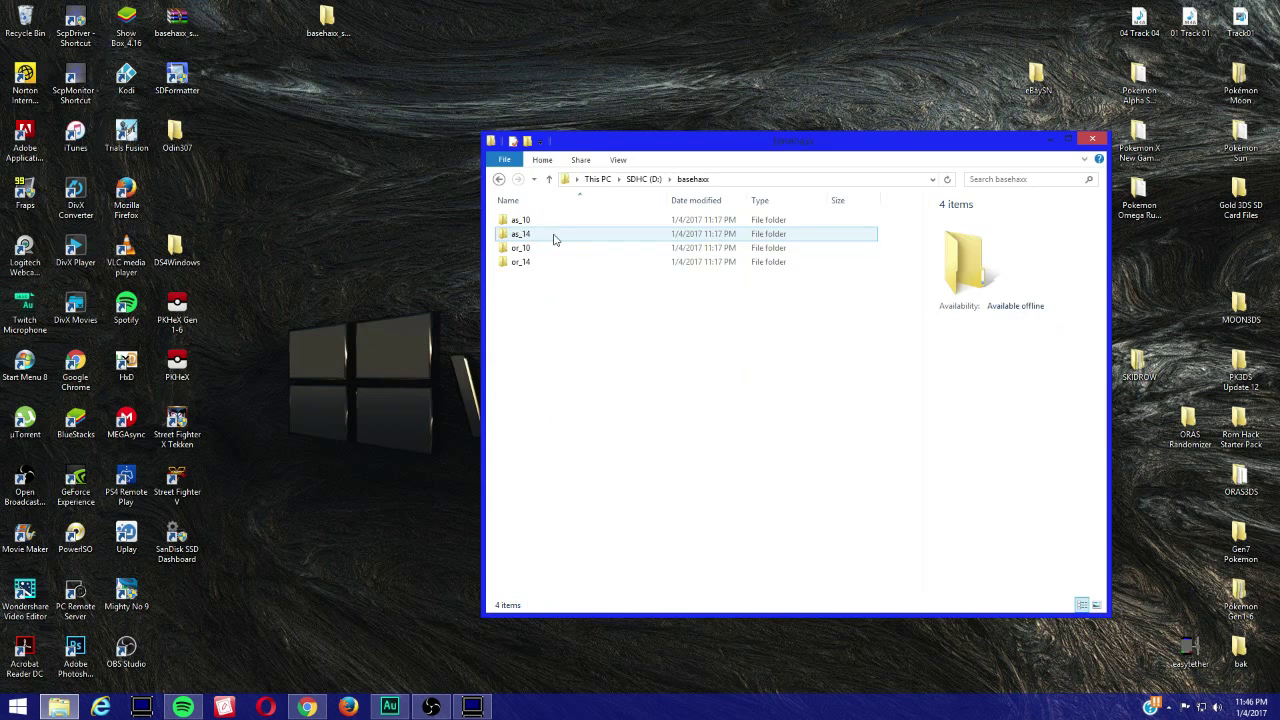
{"action": "right_click", "coordinate": [549, 341]}
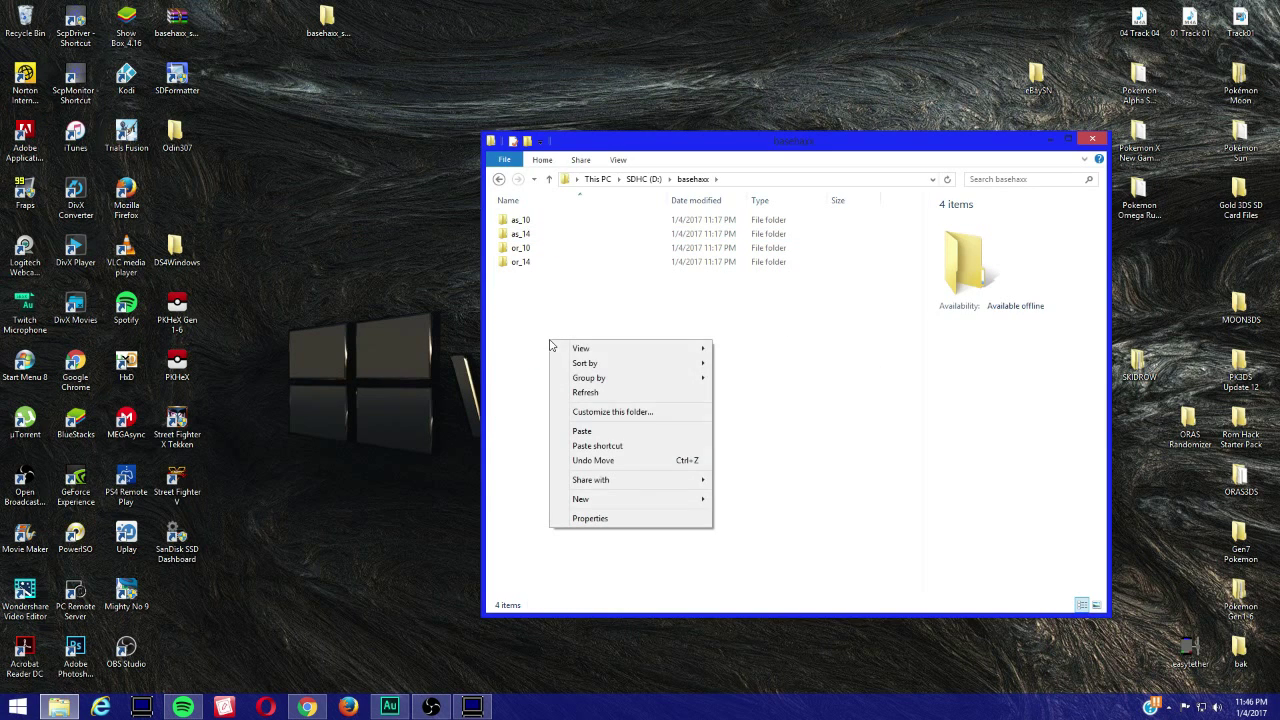
{"action": "left_click", "coordinate": [584, 431]}
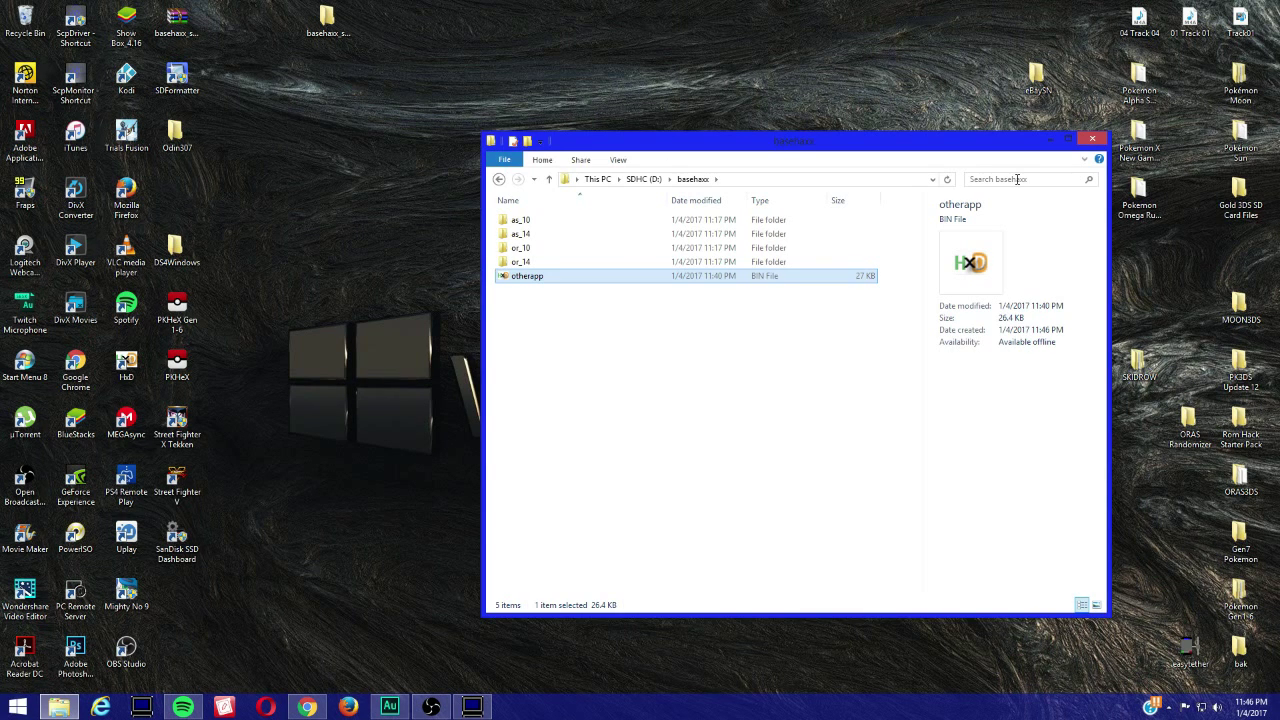
{"action": "key", "text": "alt+F4"}
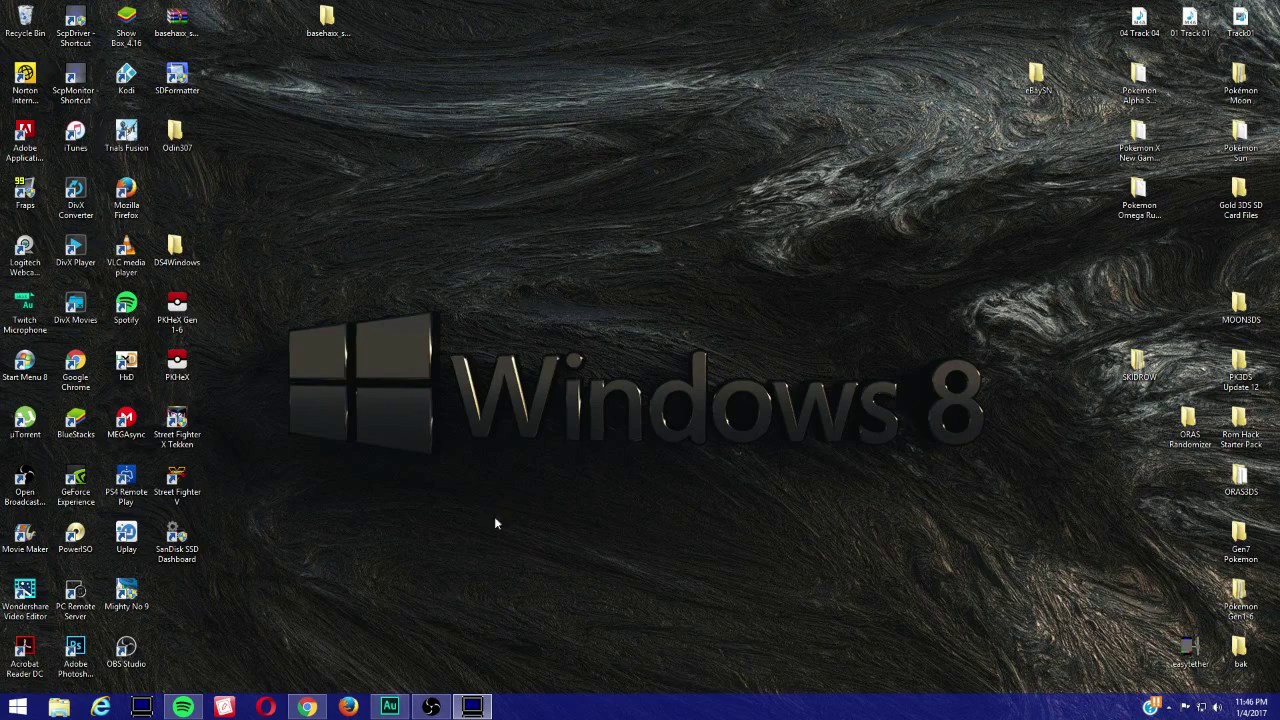
Bring up the nonstd 3line Diff Signal viewer, split the 3DS screens into separate windows and place them side by side.
{"action": "left_click", "coordinate": [430, 707]}
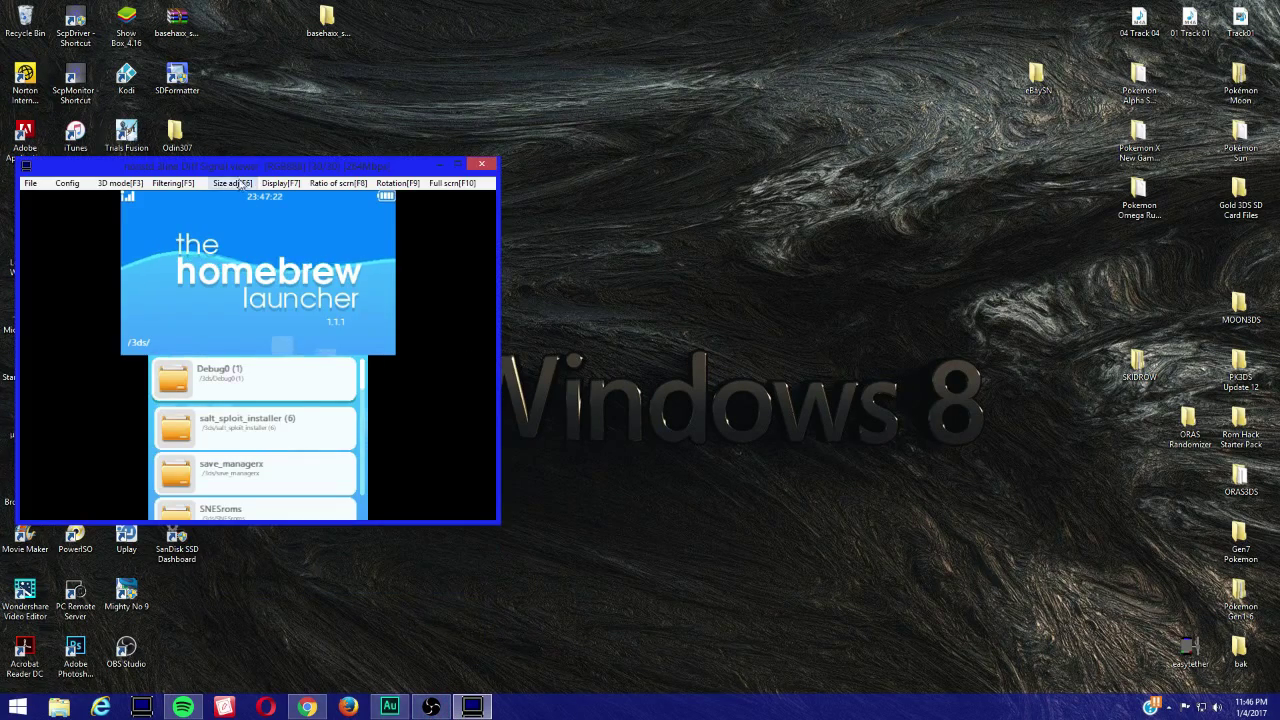
{"action": "key", "text": "F7"}
{"action": "left_click_drag", "start_coordinate": [312, 165], "coordinate": [482, 194]}
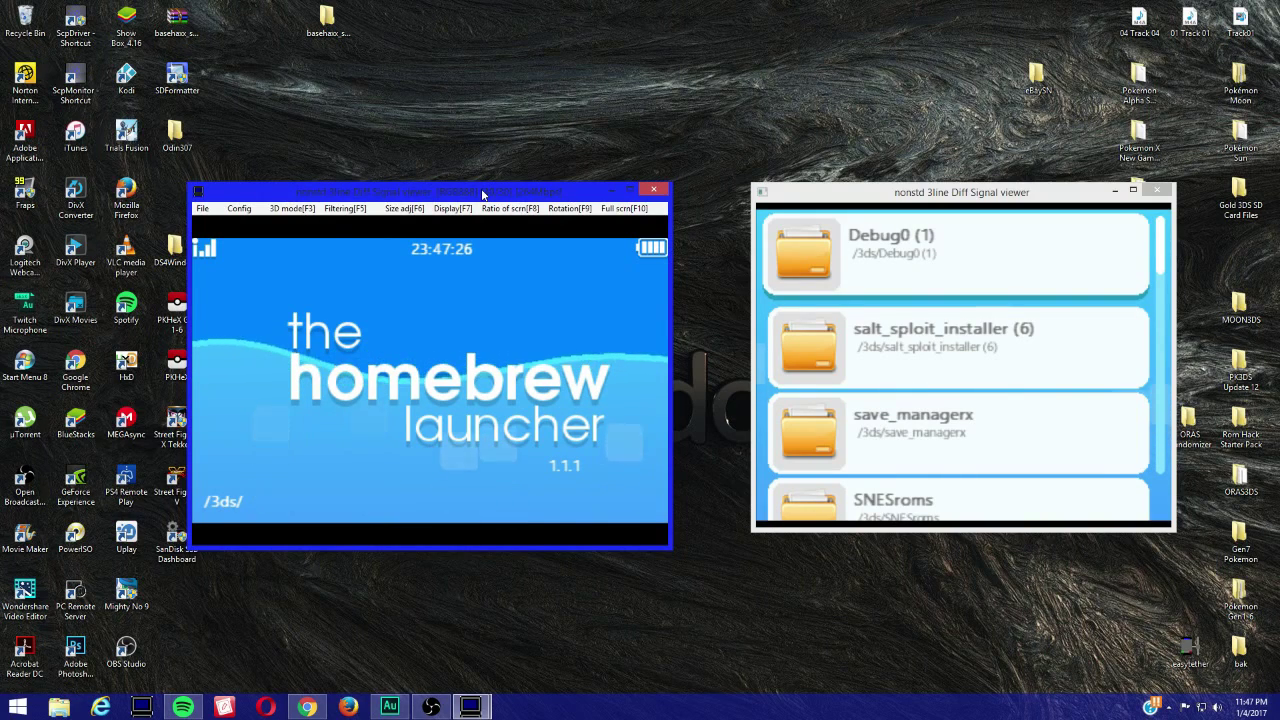